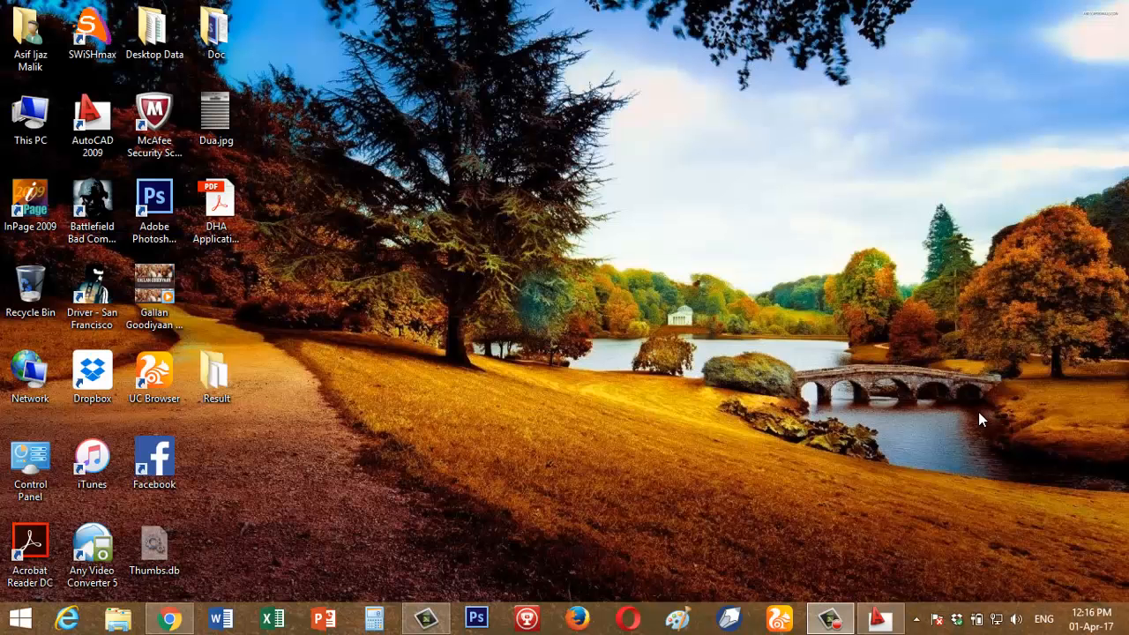
Step: Switch to AutoCAD and zoom the empty drawing to show all of its limits
click(879, 619)
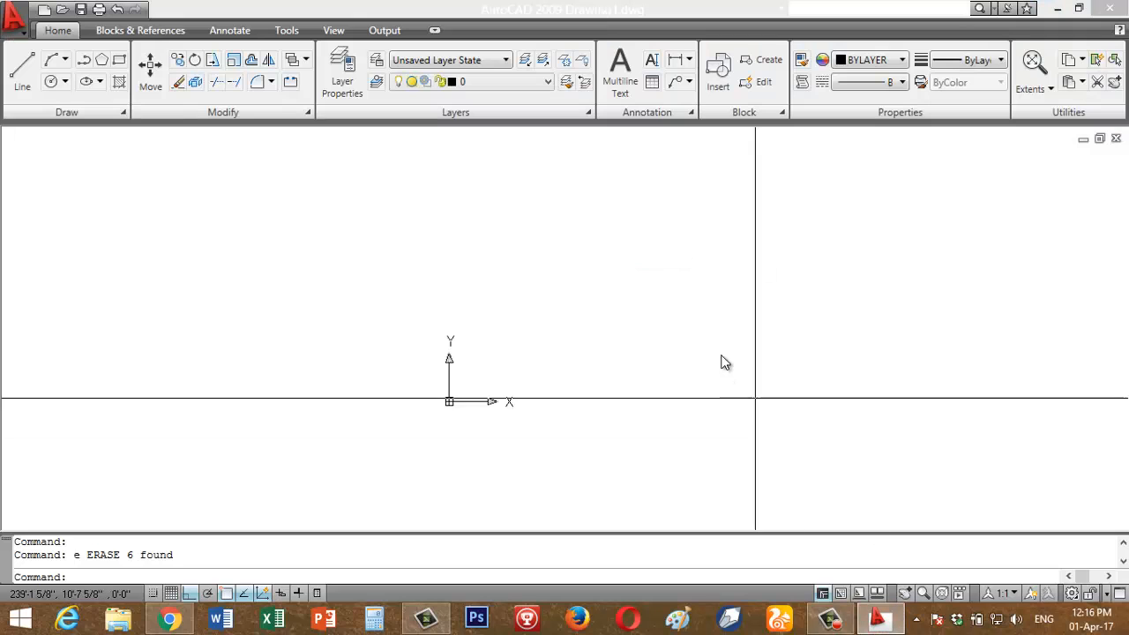
text(z)
key(Return)
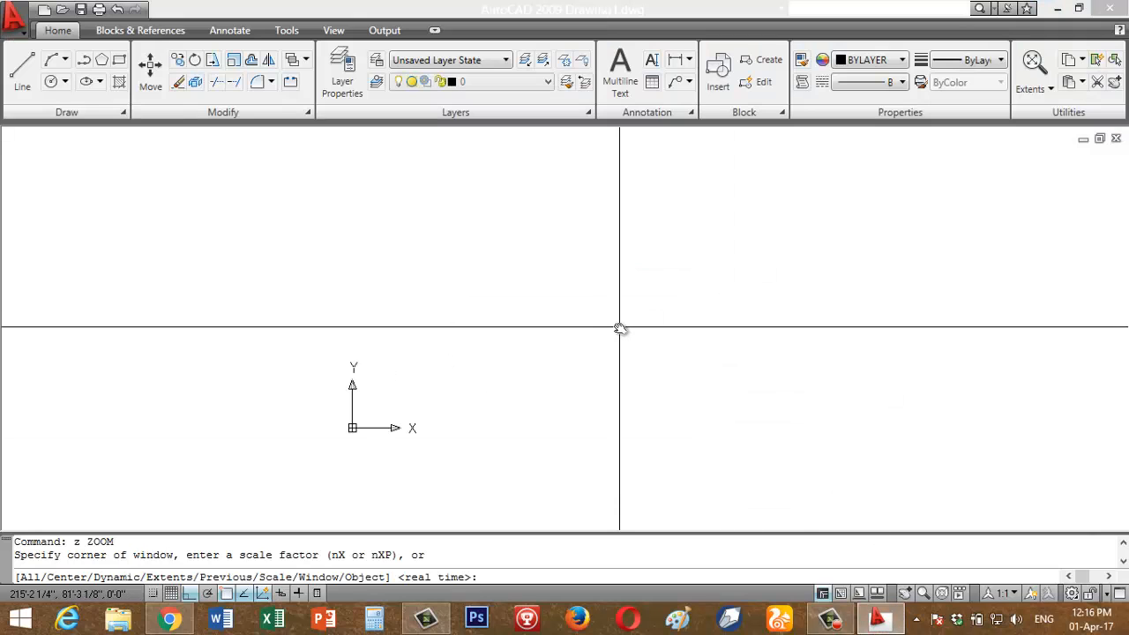
text(a)
key(Return)
click(569, 287)
click(696, 374)
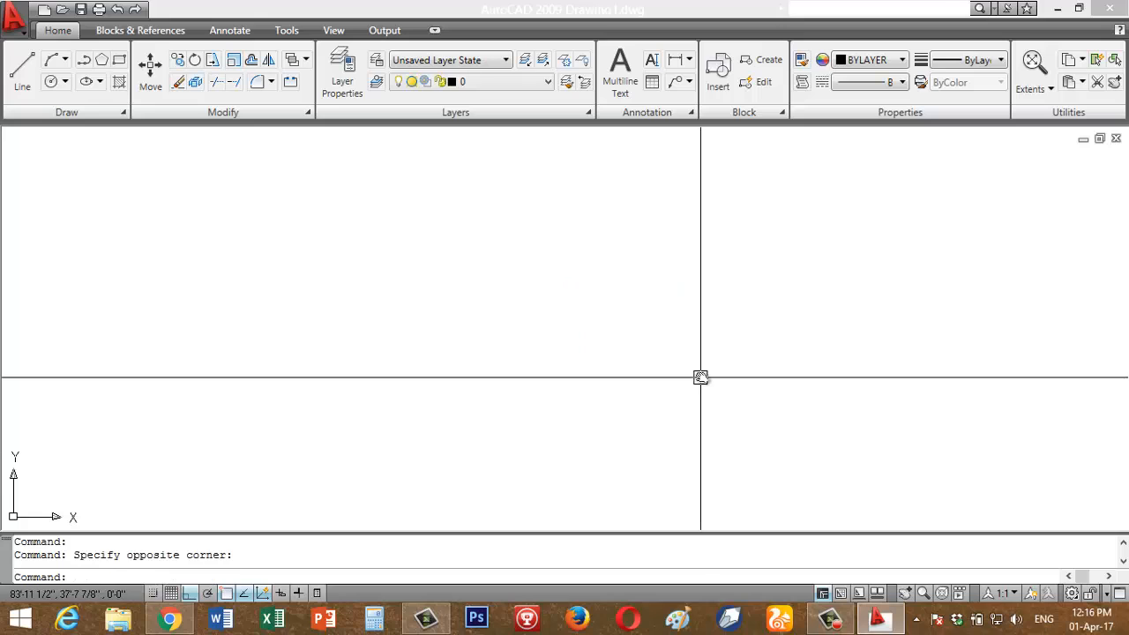
click(715, 372)
click(629, 289)
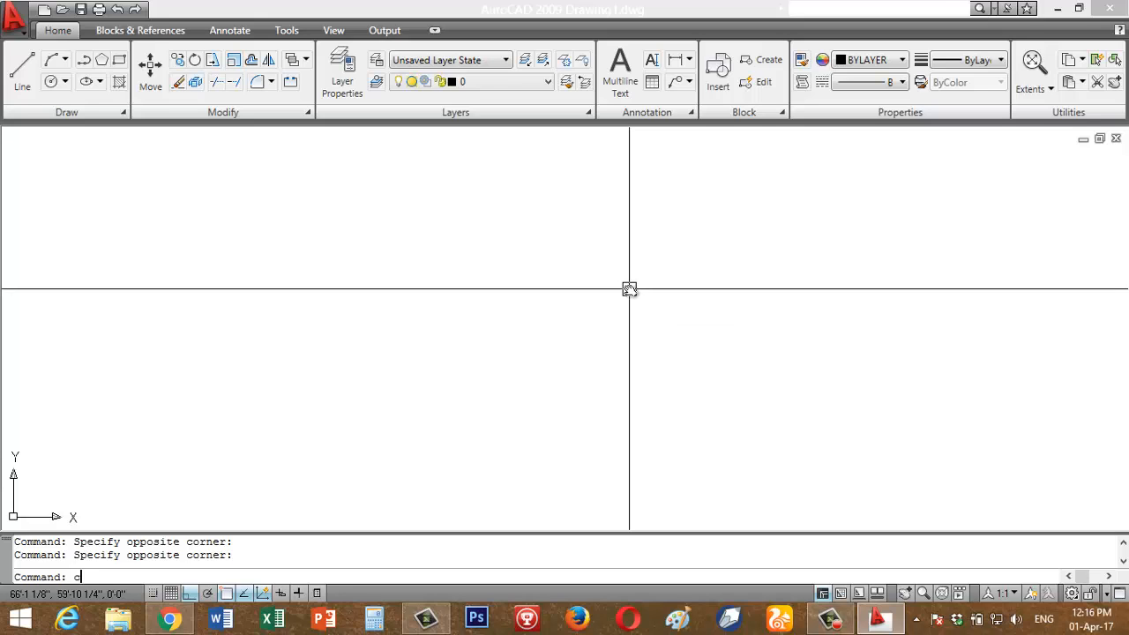
Step: Draw a circle freehand near the middle of the drawing area with a radius of about 30'-4"
key(Return)
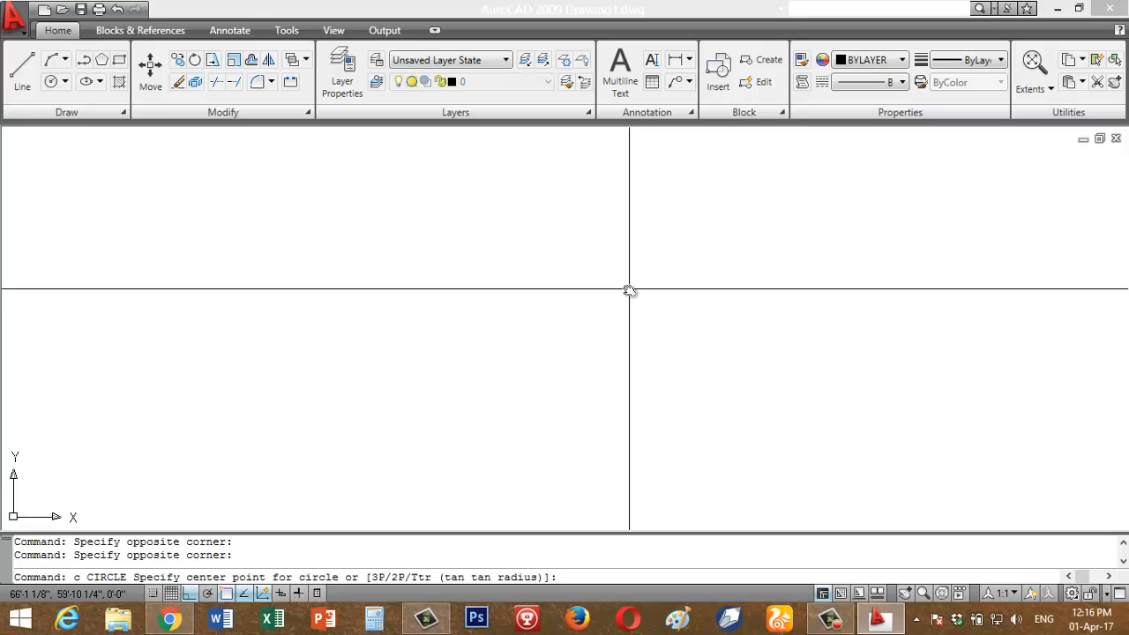
key(Escape)
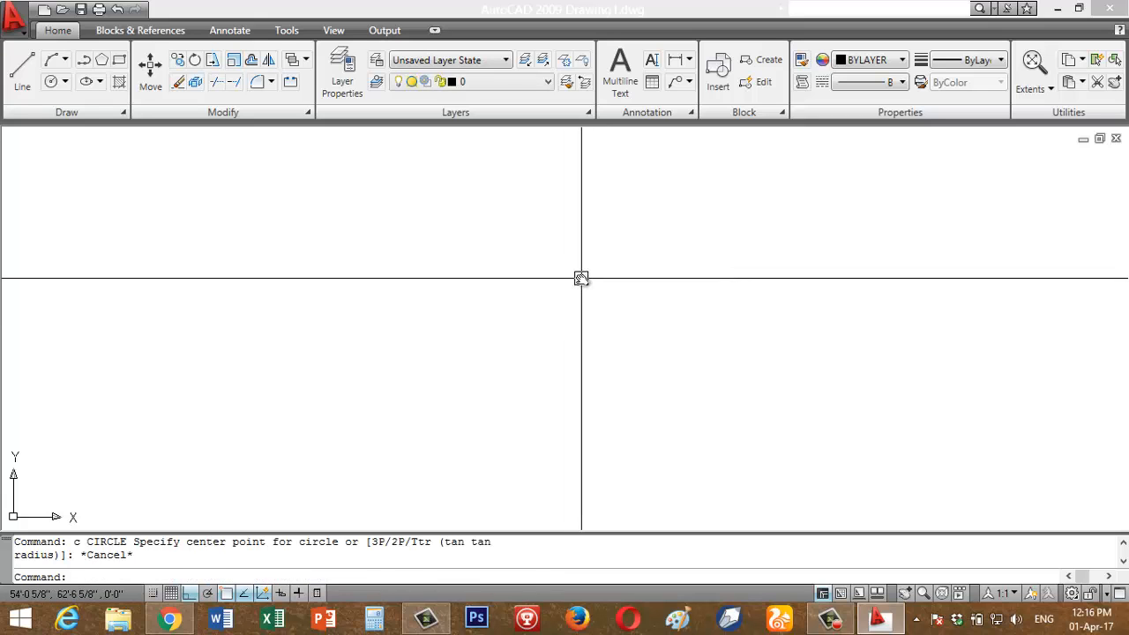
text(c)
key(Return)
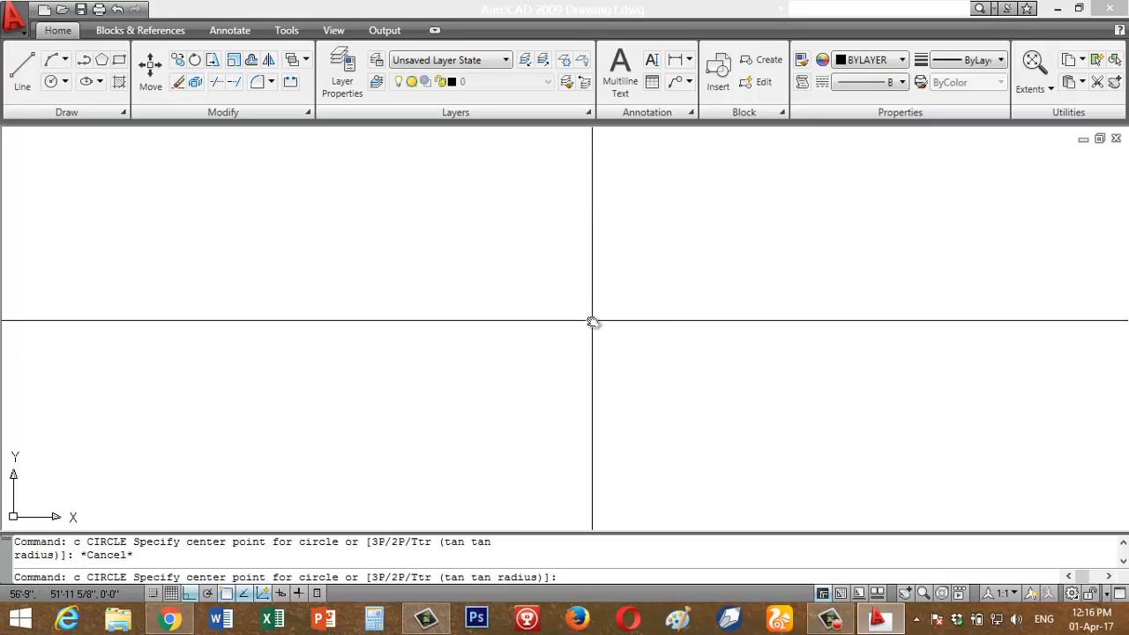
click(592, 321)
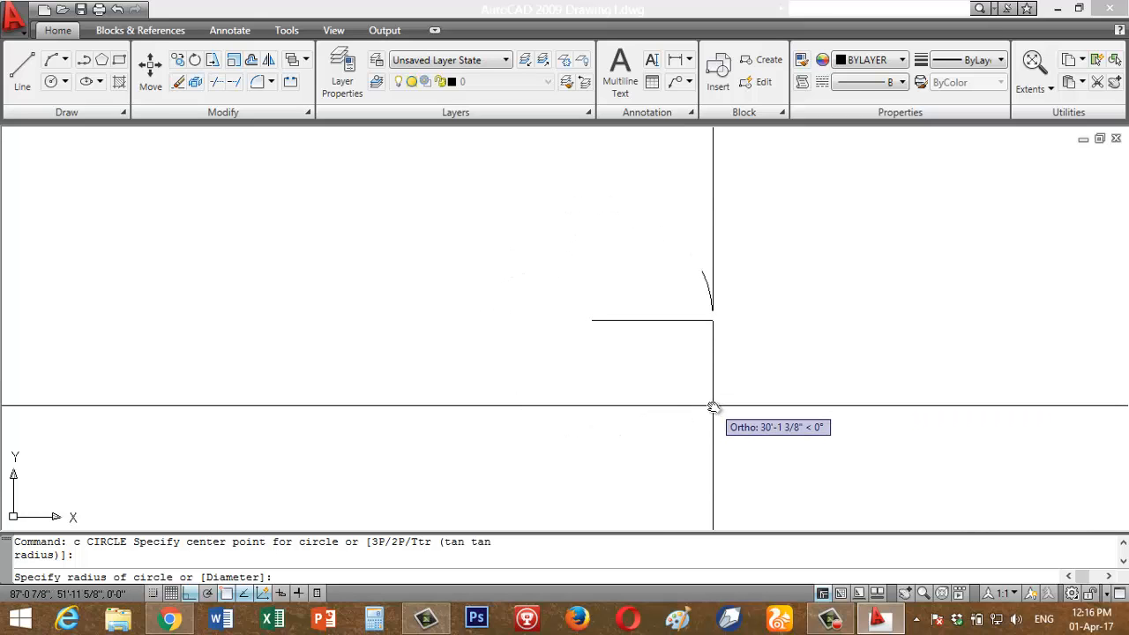
click(712, 406)
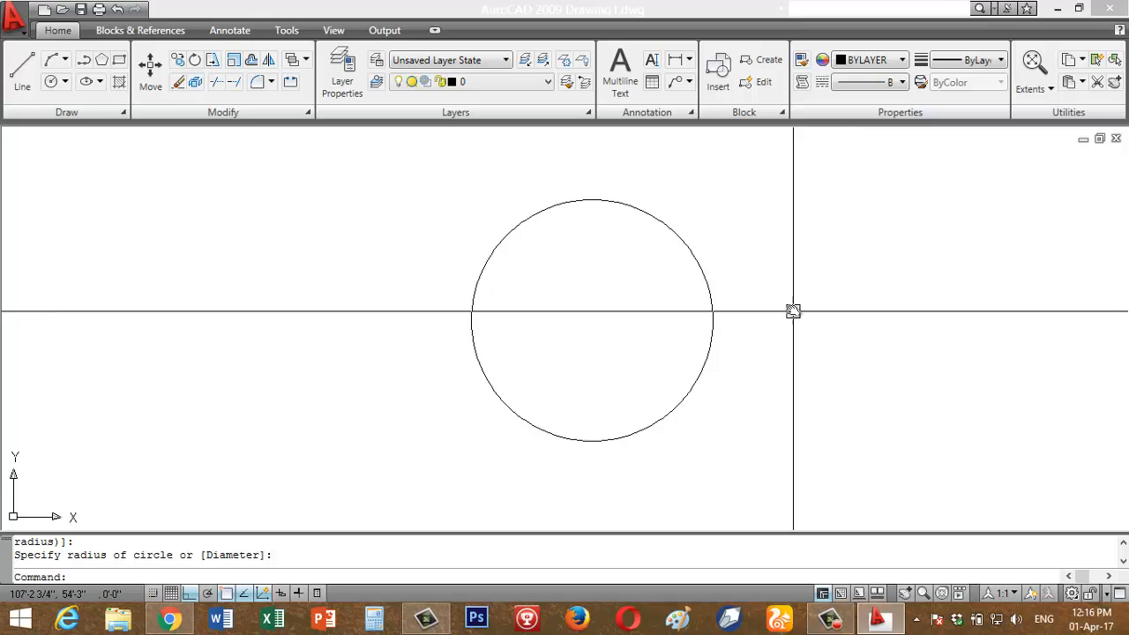
Step: Erase the freehand circle from the drawing
click(769, 272)
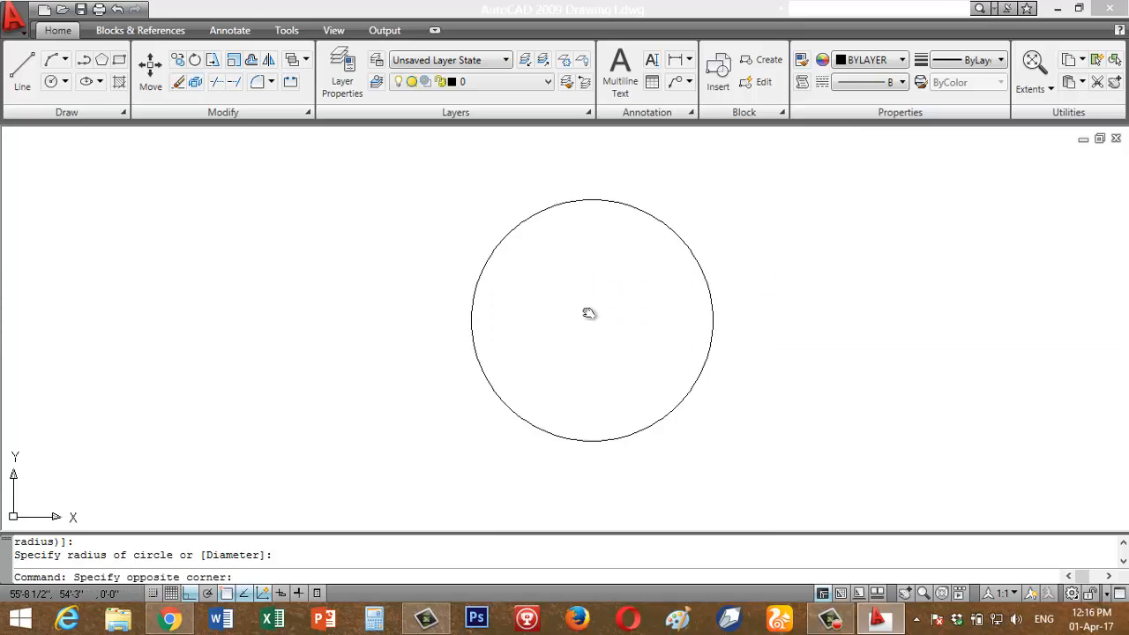
click(582, 313)
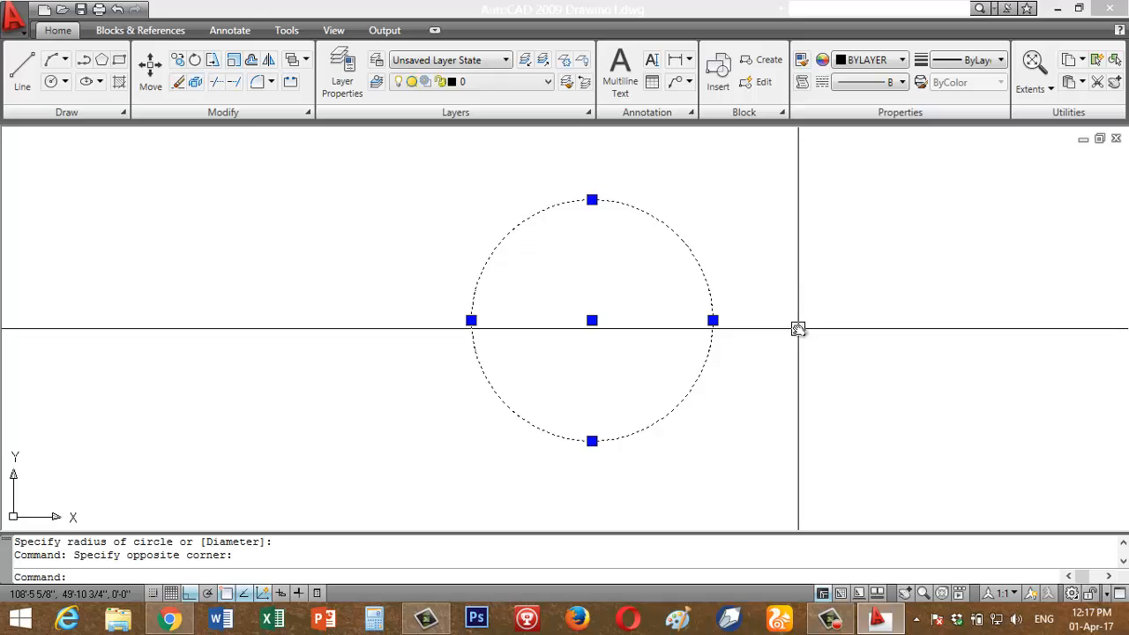
text(e)
key(Return)
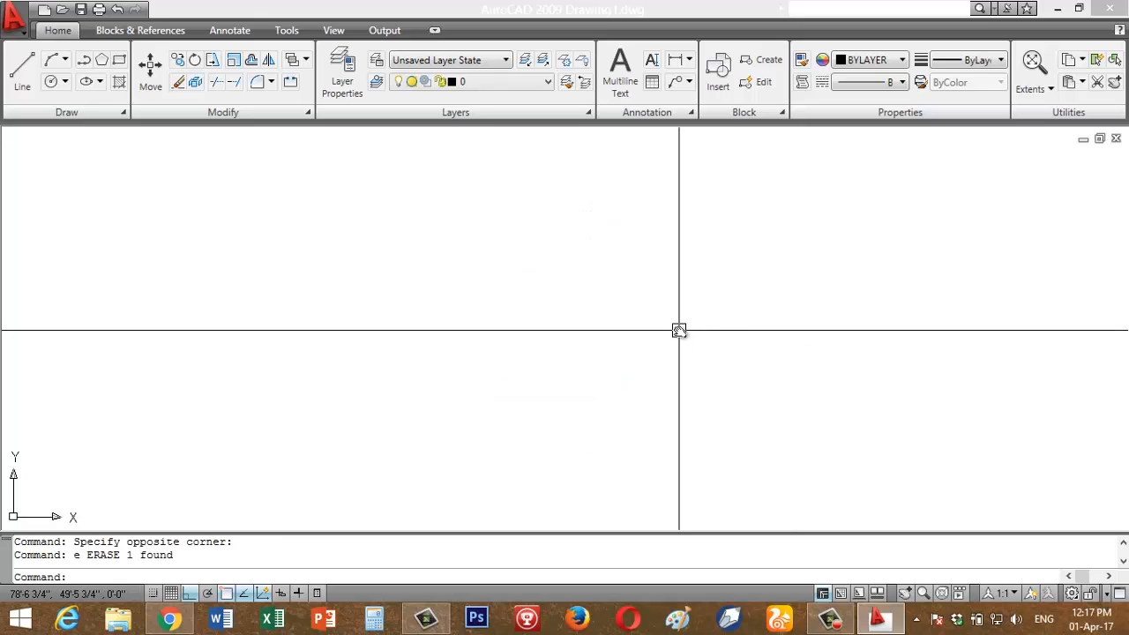
Step: Draw a circle near the middle of the drawing area with a radius of exactly 20'
text(c)
key(Return)
click(538, 304)
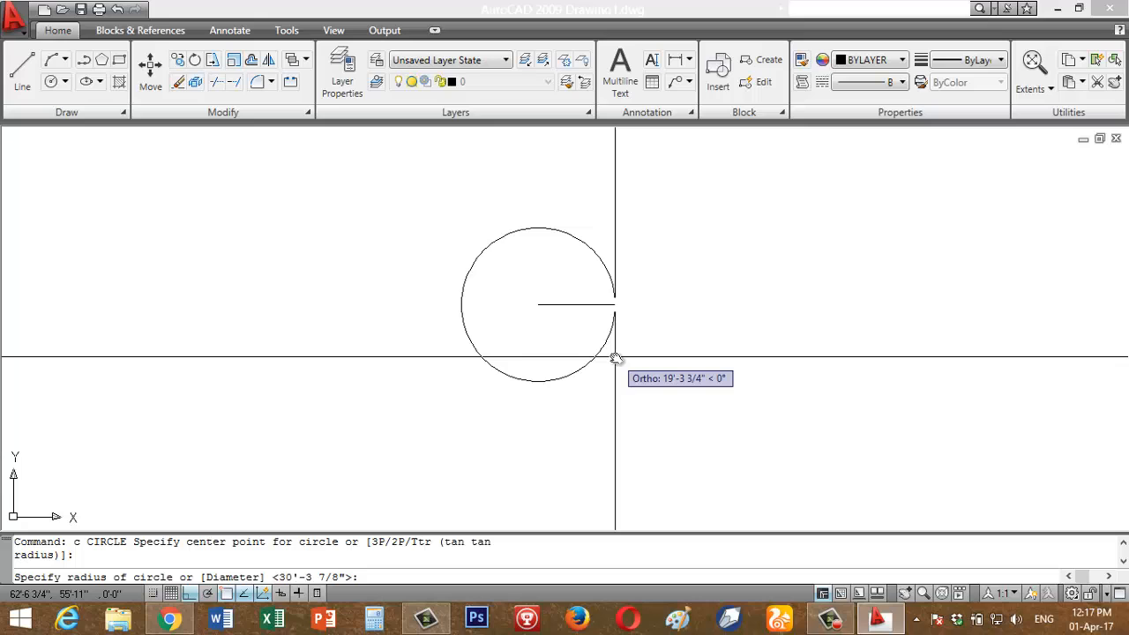
text(20')
key(Return)
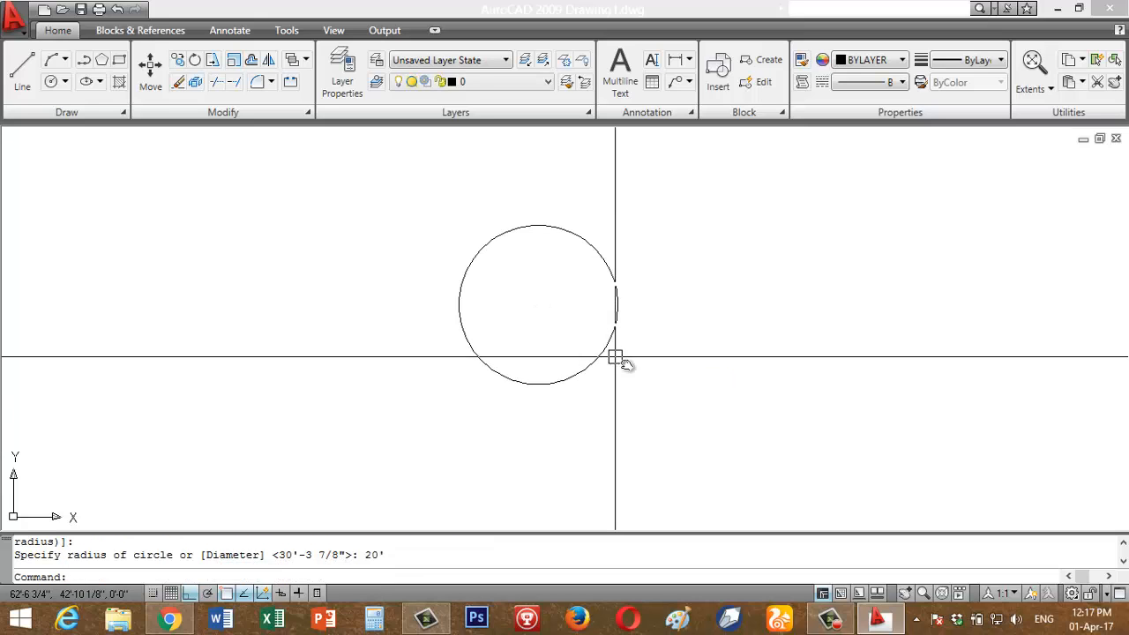
Step: Copy the 20' radius circle horizontally so that one duplicate stands to its right with a small gap
click(607, 291)
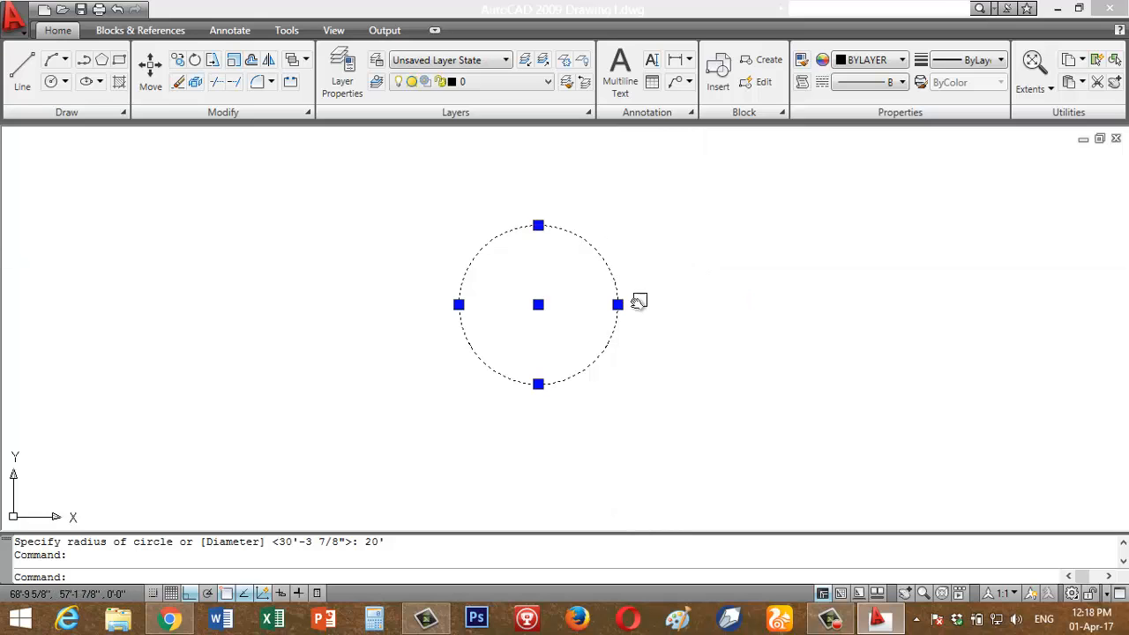
text(co)
key(Return)
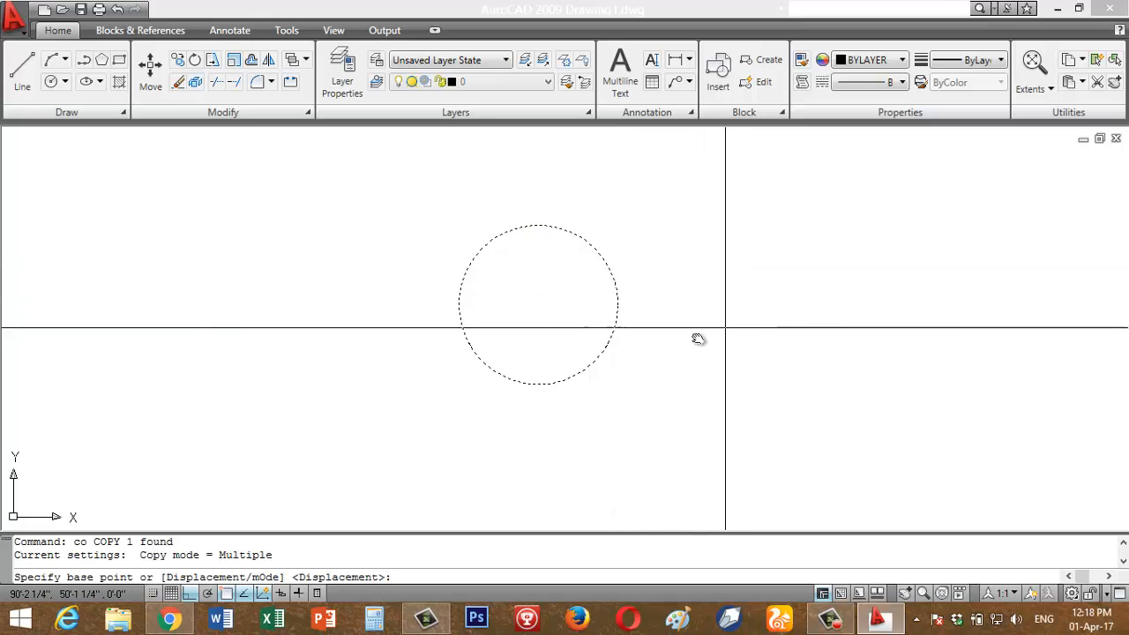
click(515, 291)
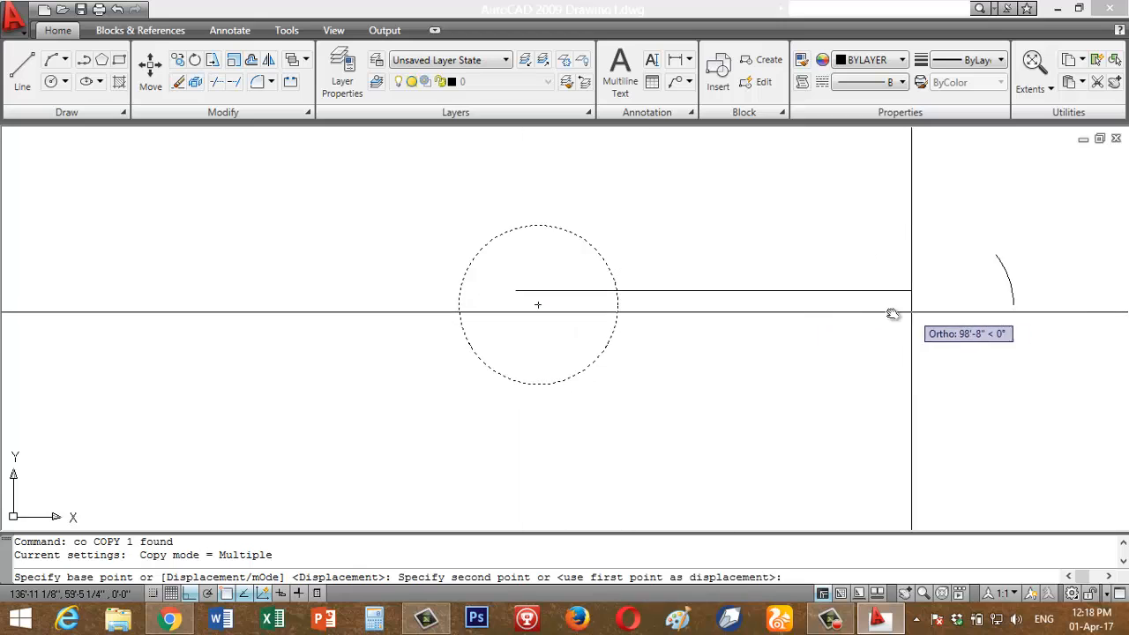
click(748, 307)
key(Escape)
Step: Erase the copied circle and the original 20' radius circle
click(874, 383)
click(658, 209)
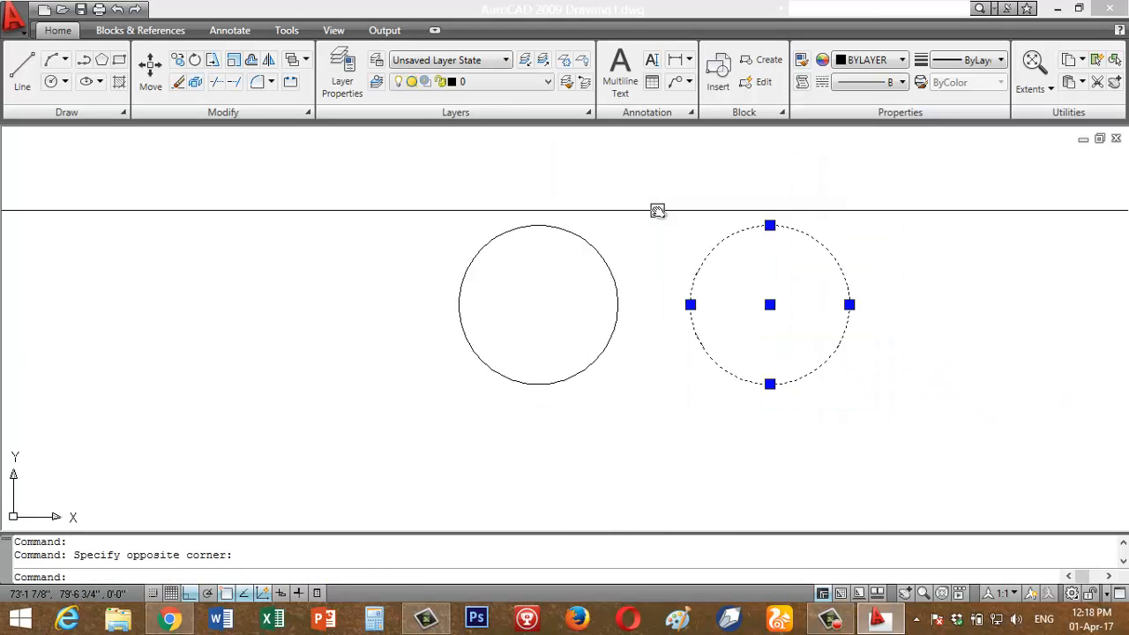
text(e)
key(Return)
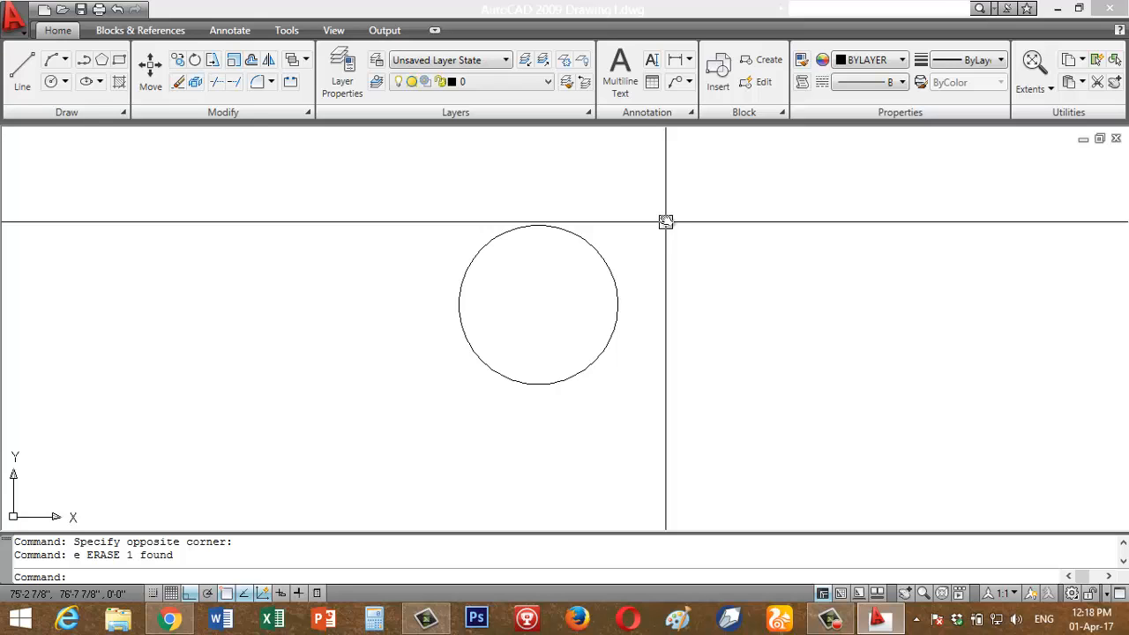
click(674, 243)
click(602, 282)
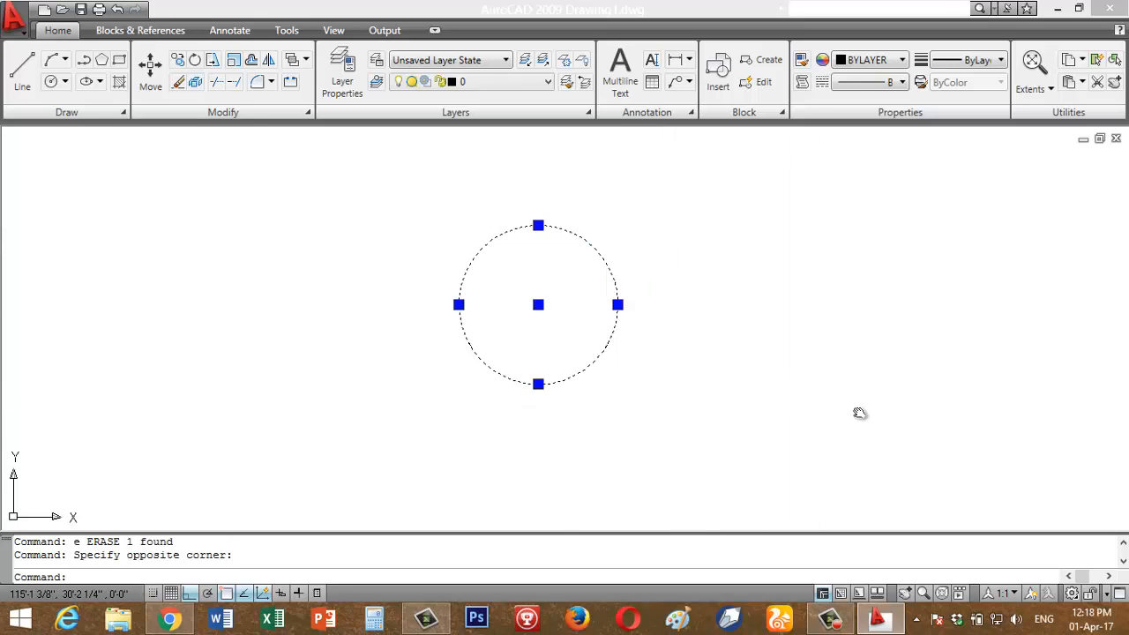
text(e)
key(Return)
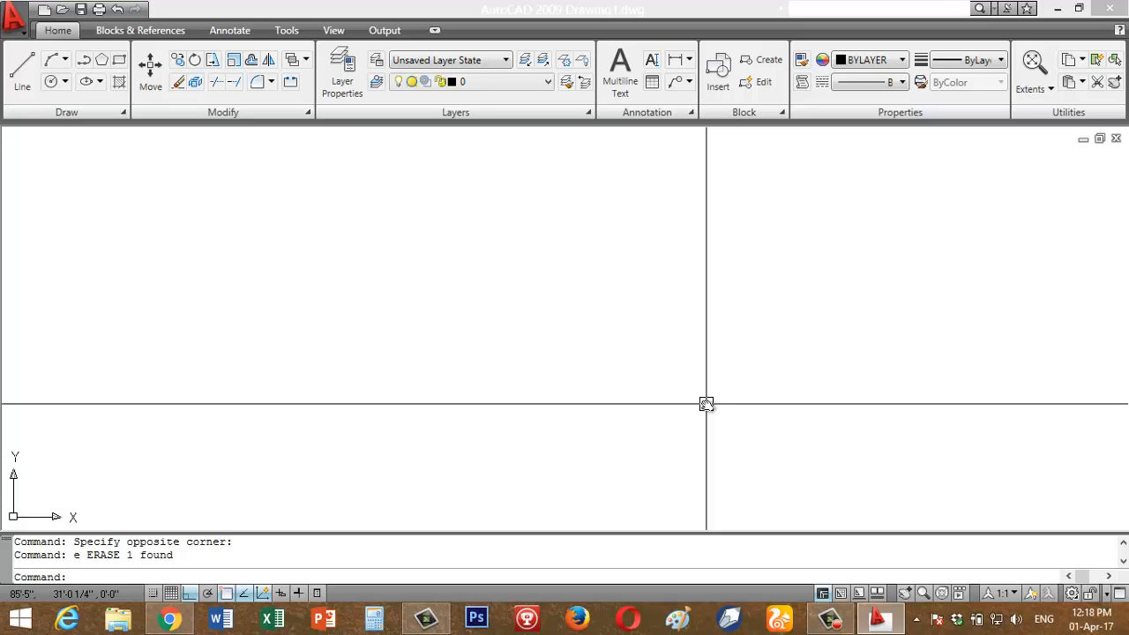
Step: Draw a rectangle freehand in the middle of the drawing area, about twice as wide as it is tall
text(rec)
key(Return)
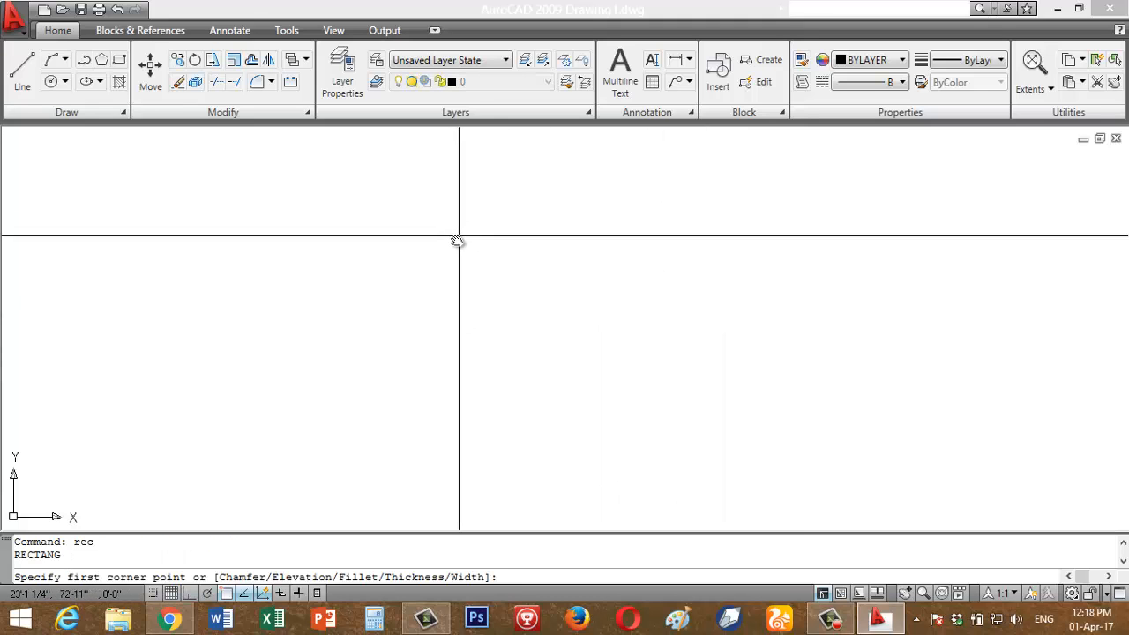
click(454, 247)
click(733, 385)
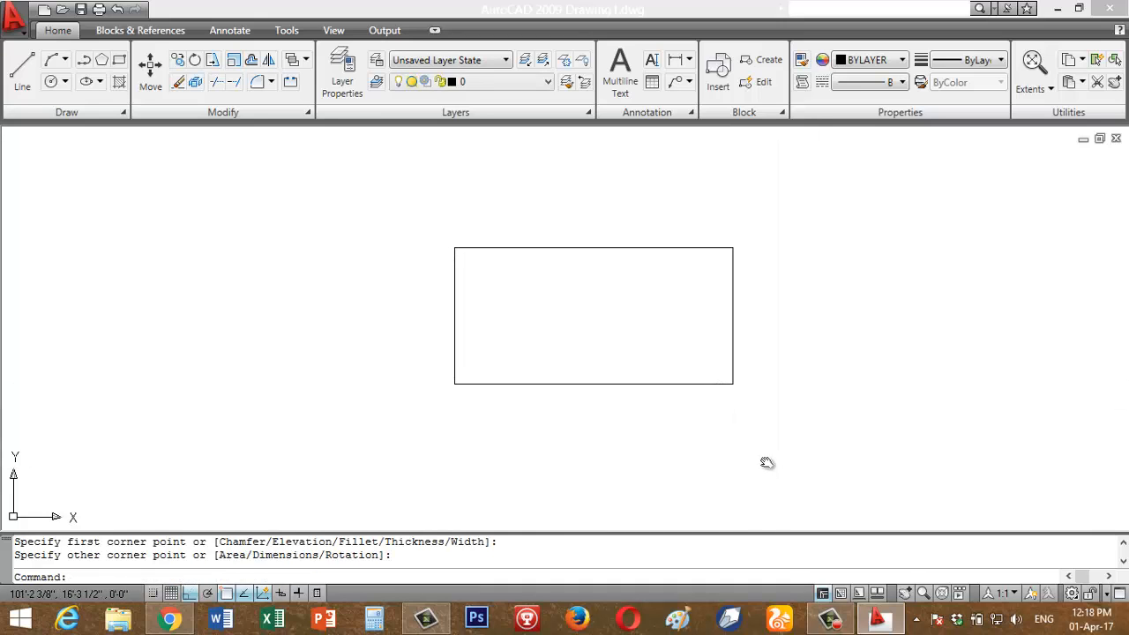
Step: Erase the wide rectangle from the drawing
click(751, 398)
click(675, 369)
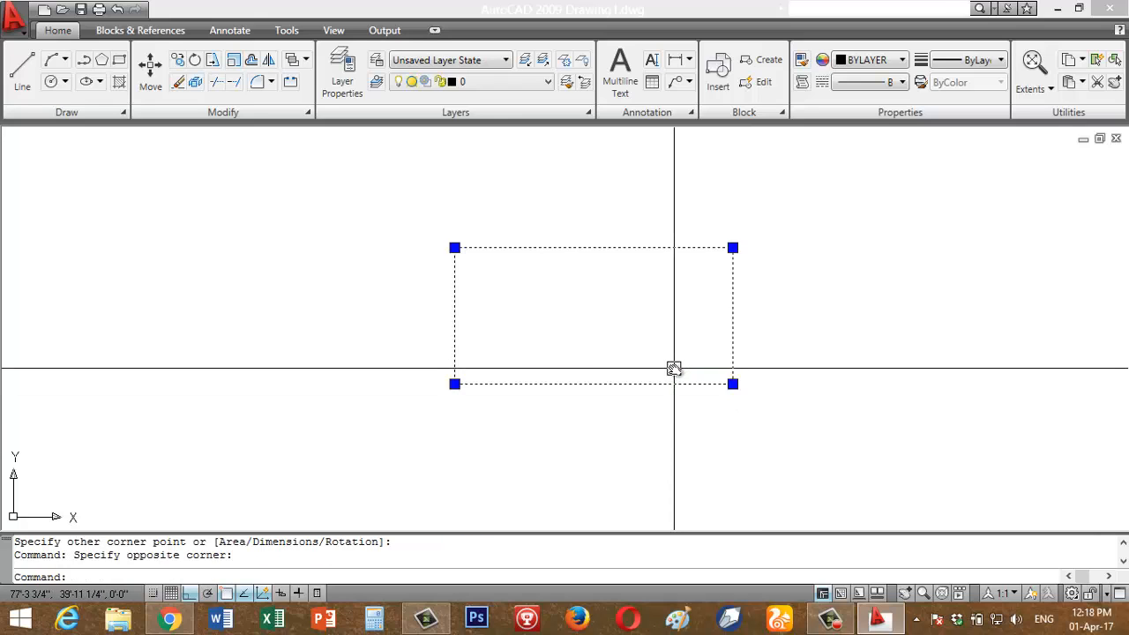
text(e)
key(Return)
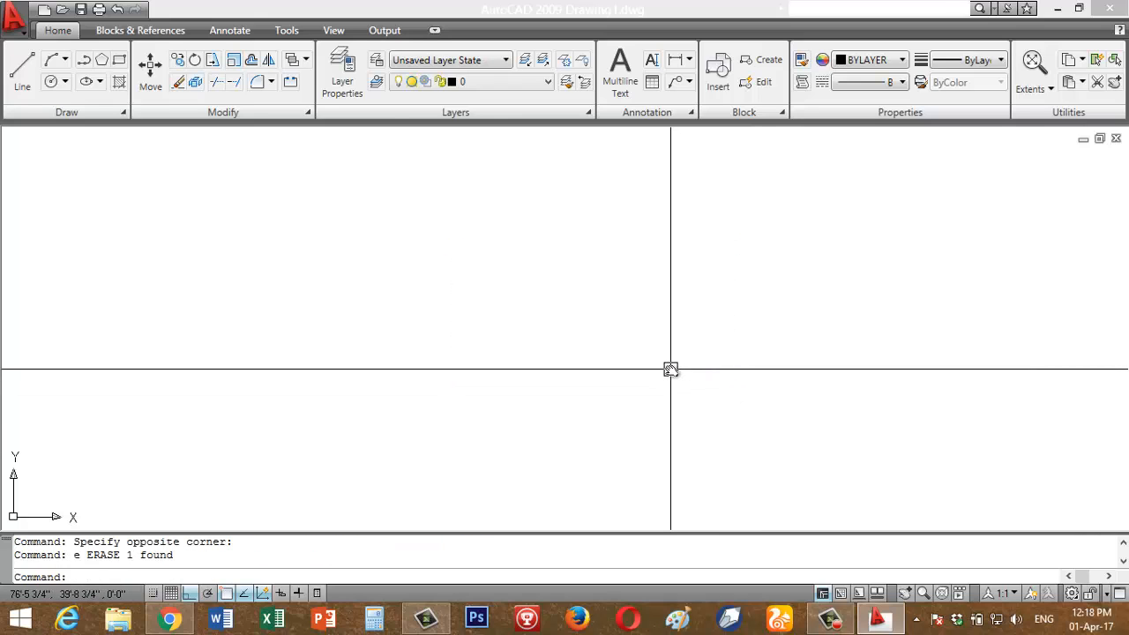
Step: Draw a nearly square rectangle freehand by two opposite corners in the middle of the drawing area
text(rec)
key(Return)
click(481, 225)
click(633, 377)
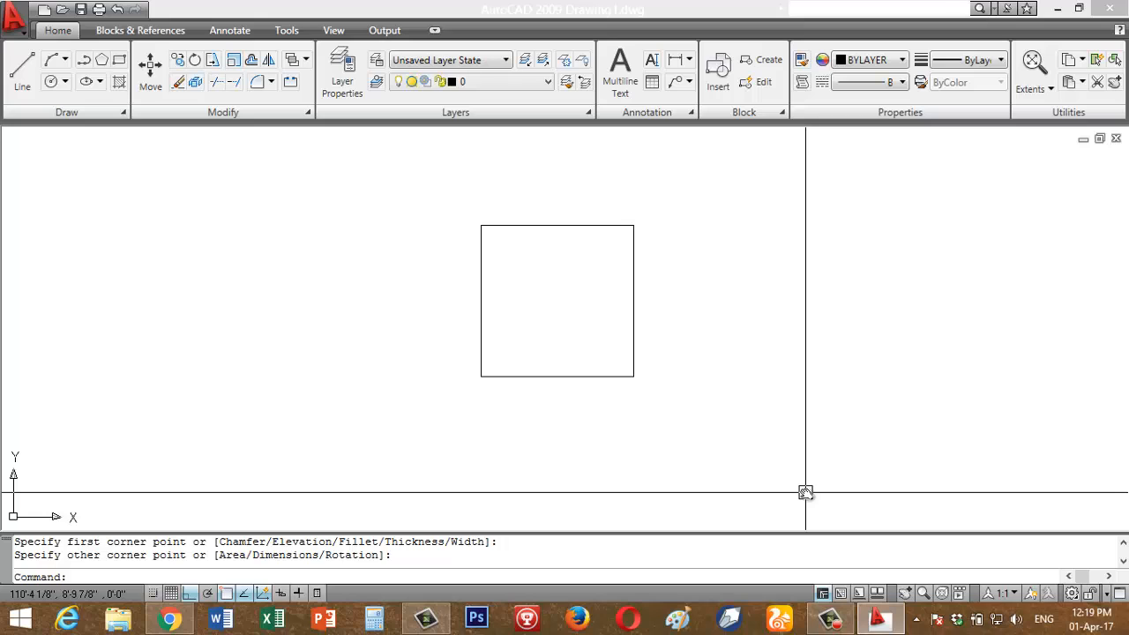
Step: Erase the nearly square rectangle using a selection window around the whole shape
click(449, 199)
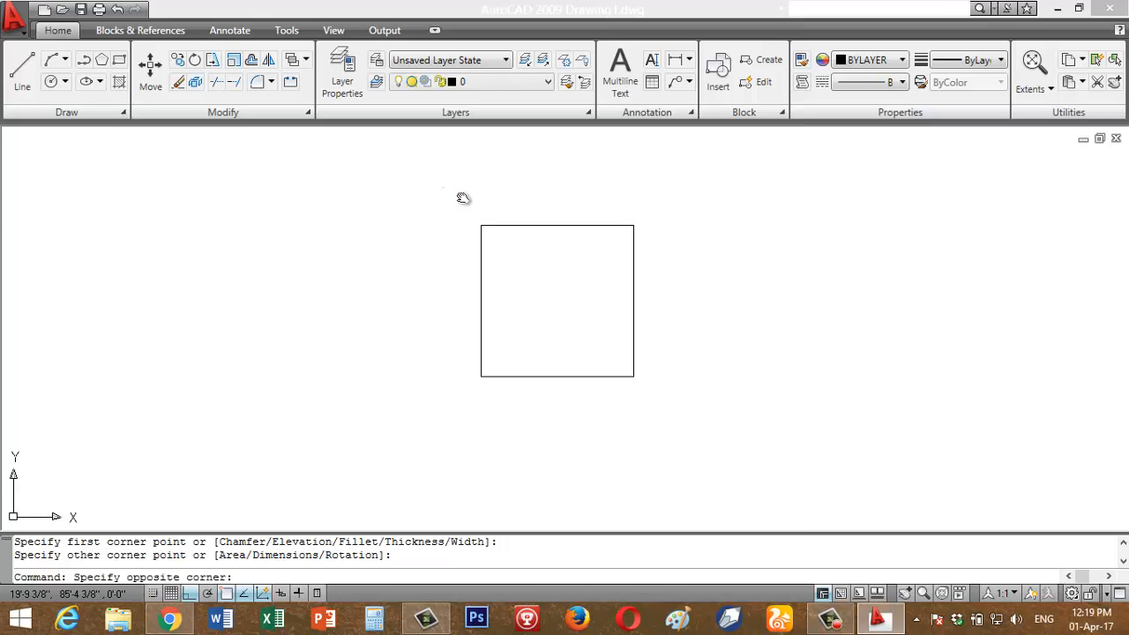
click(726, 427)
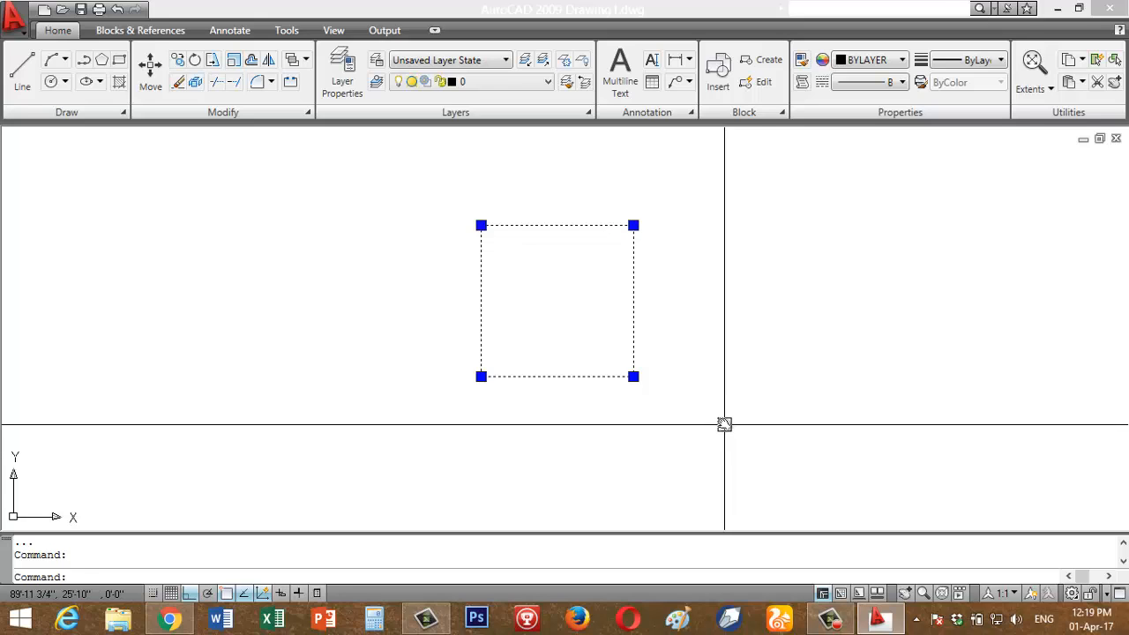
text(e)
key(Return)
Step: Draw another rectangle by two opposite corners, slightly wider than tall, just left of the drawing area's centre
text(re)
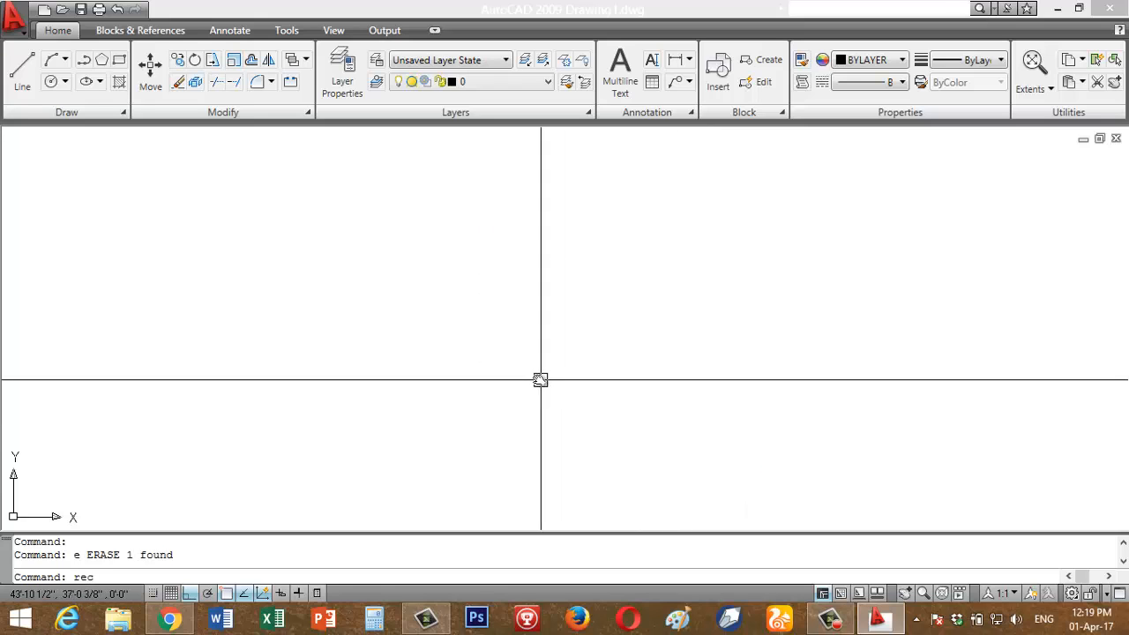
text(c)
key(Return)
click(403, 230)
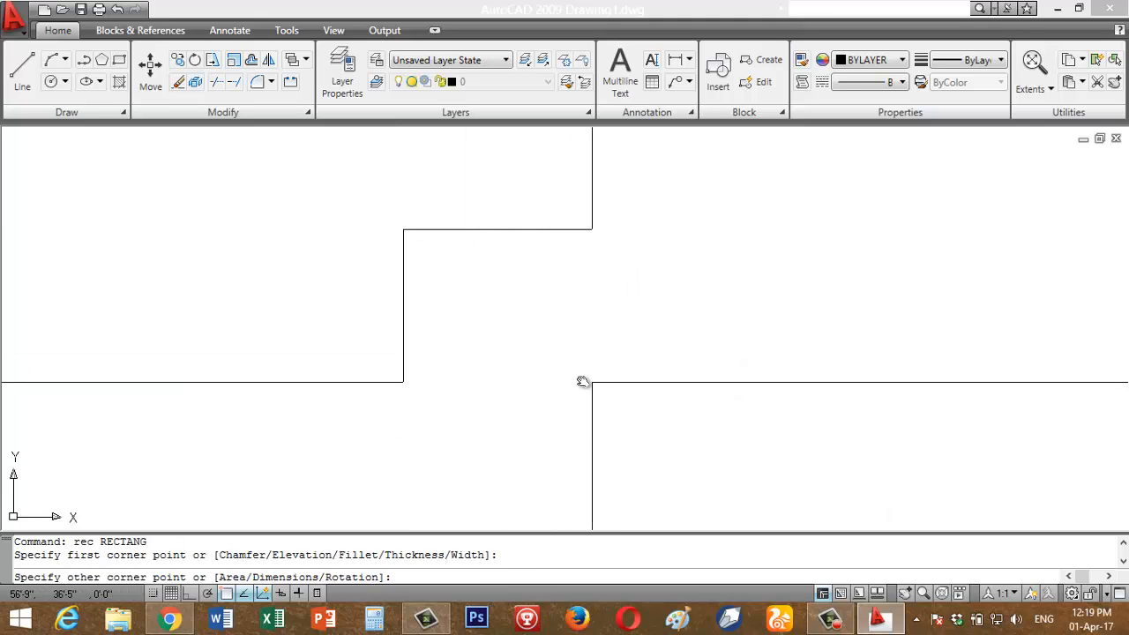
click(586, 389)
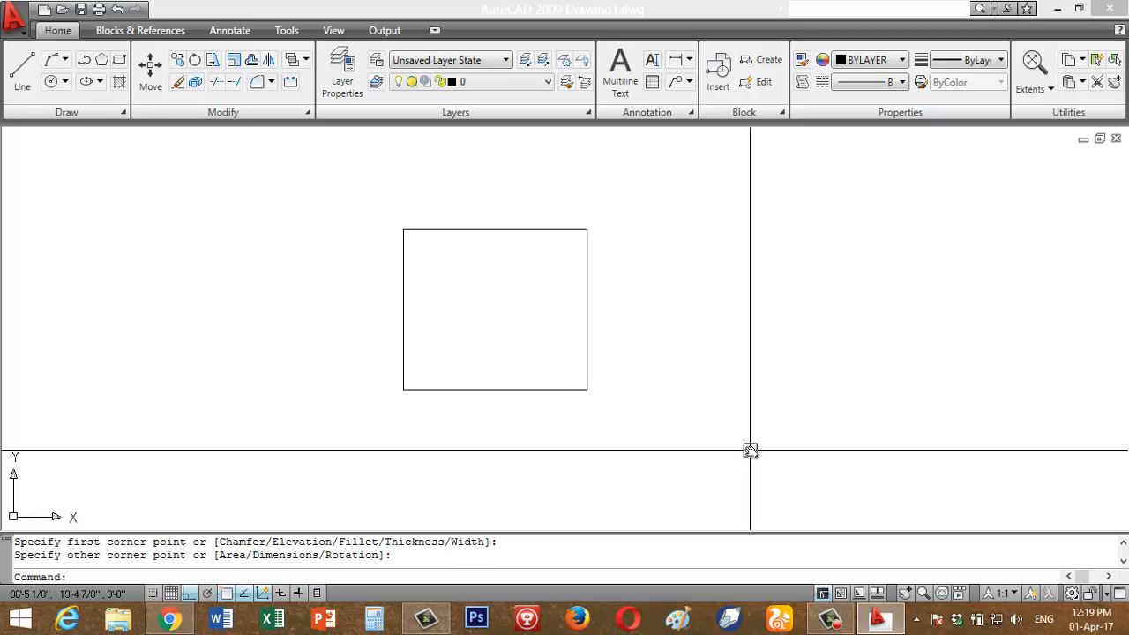
Step: Erase the last rectangle using a crossing selection over its right part
click(780, 378)
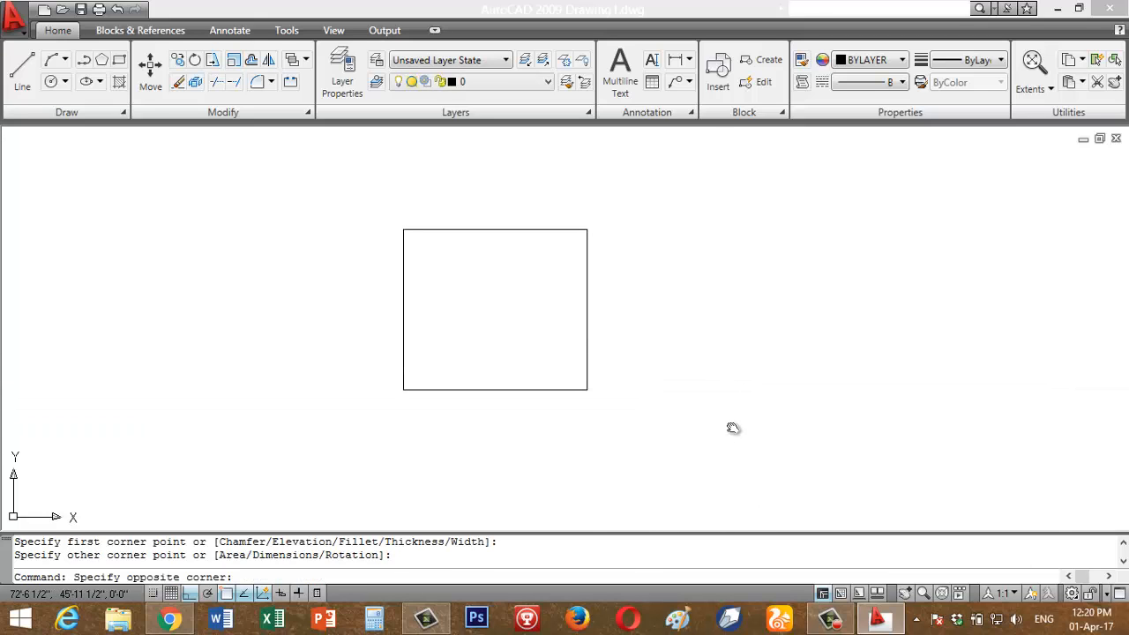
click(530, 264)
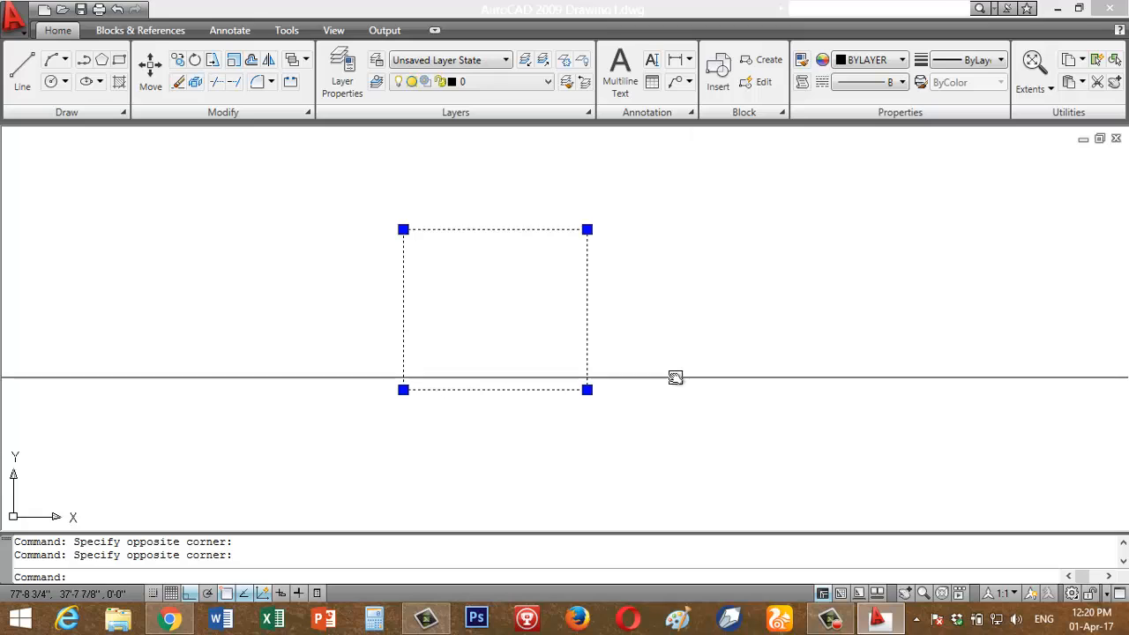
text(e)
key(Return)
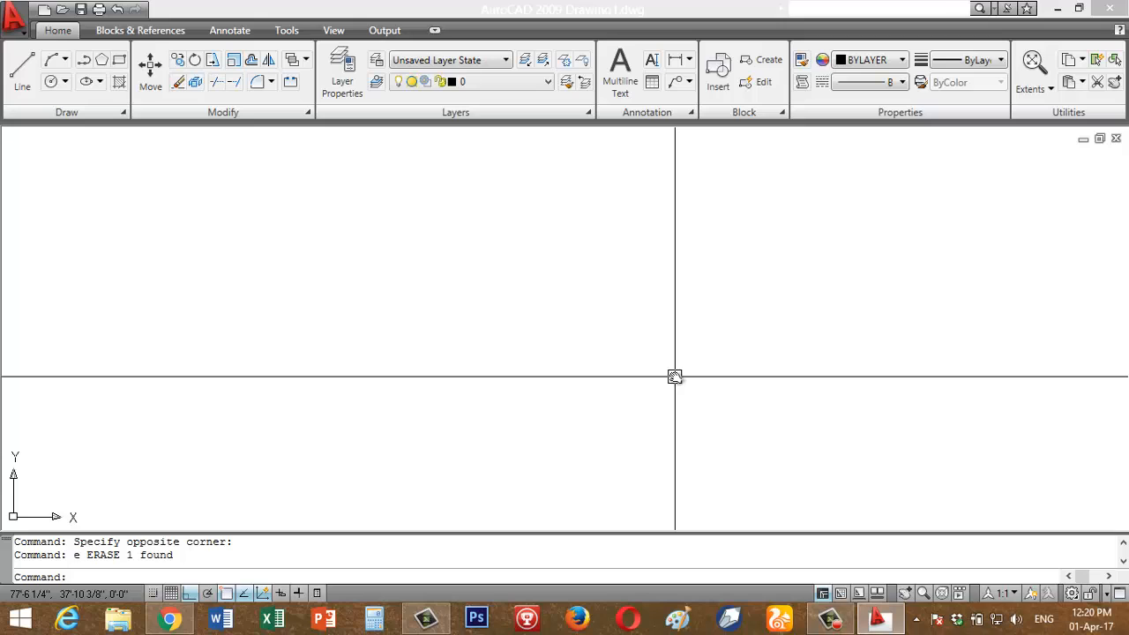
Step: Draw a six-sided polygon inscribed in a circle of about 28' radius in the middle of the drawing area
text(pol)
key(Return)
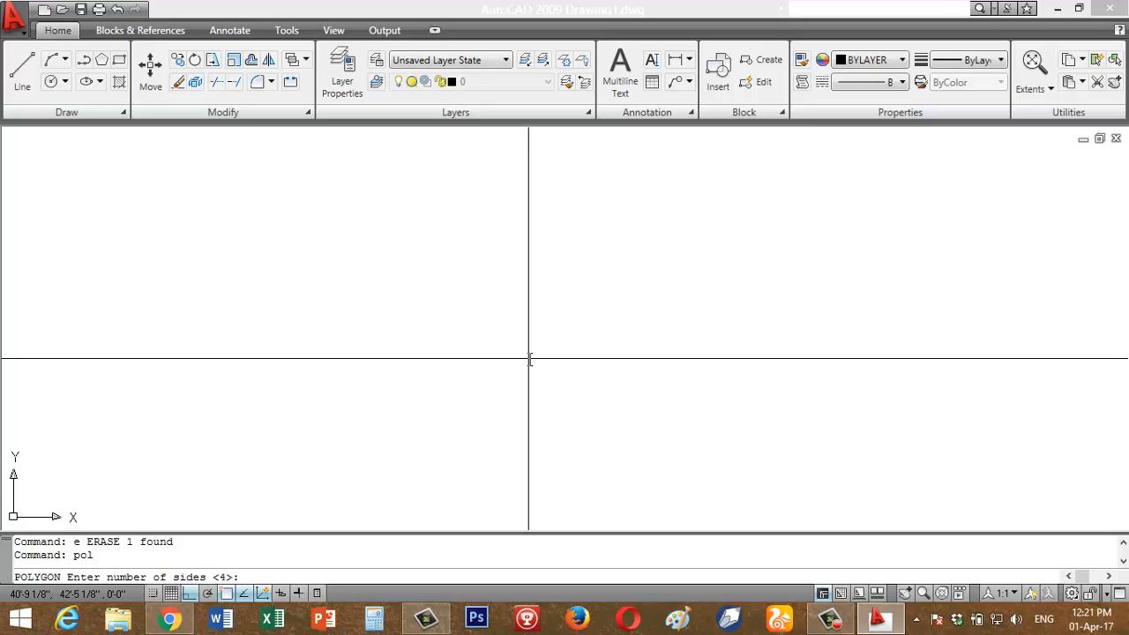
text(6)
key(Return)
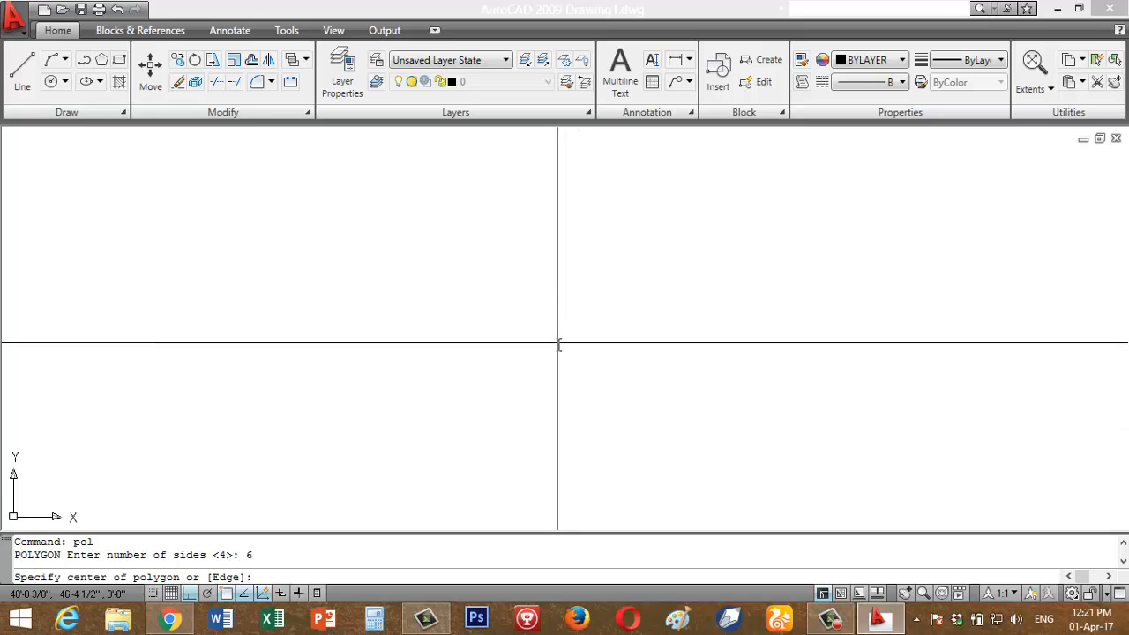
click(557, 344)
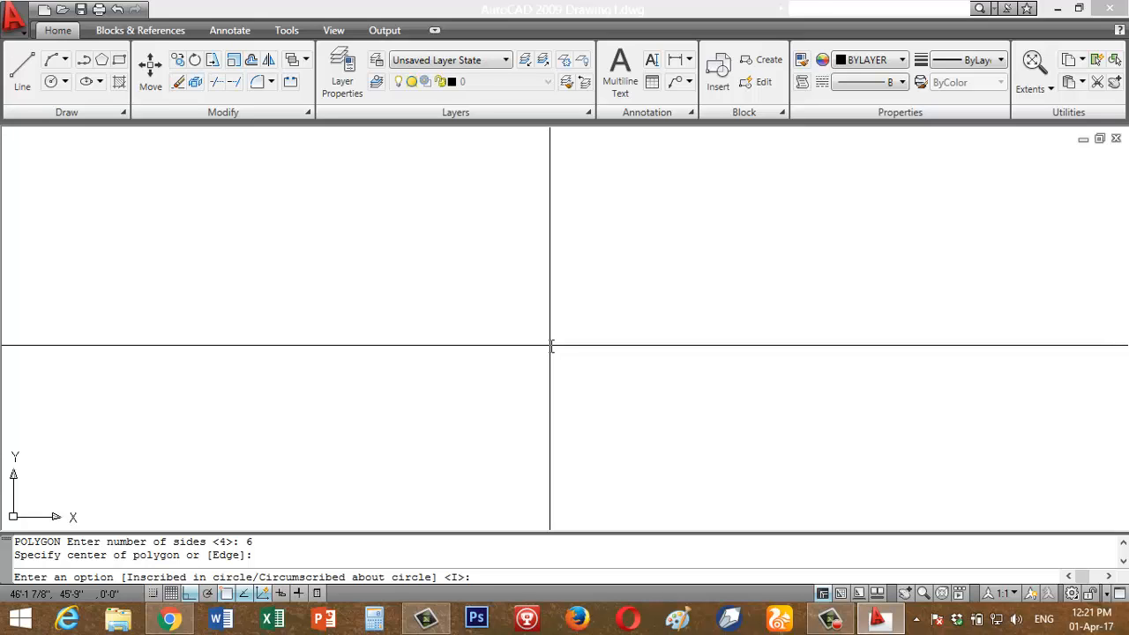
key(Return)
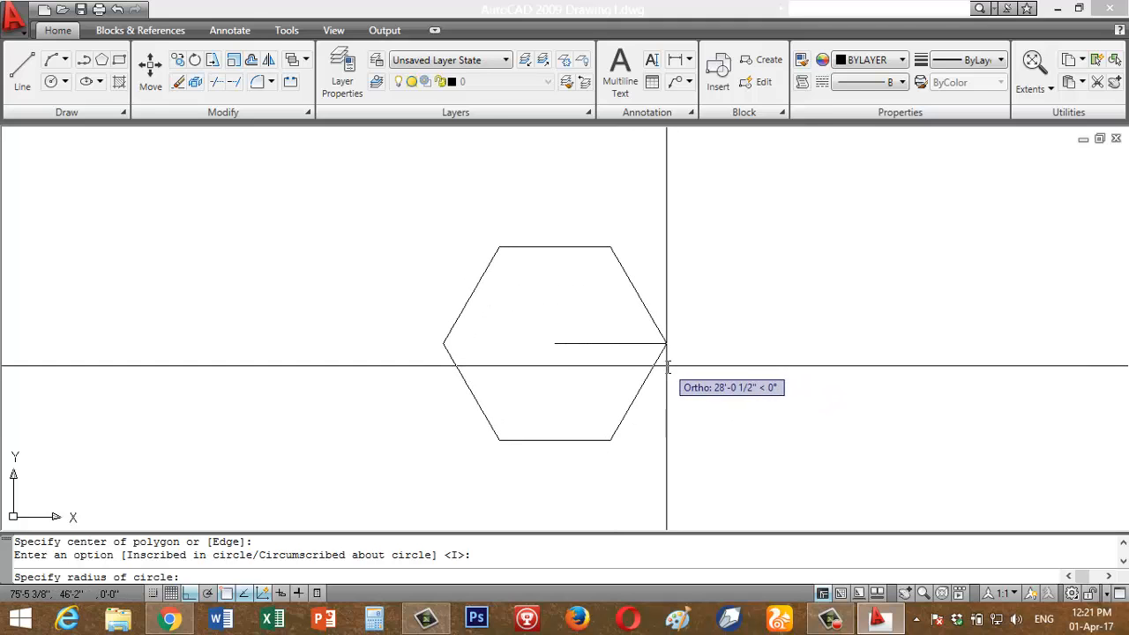
click(667, 366)
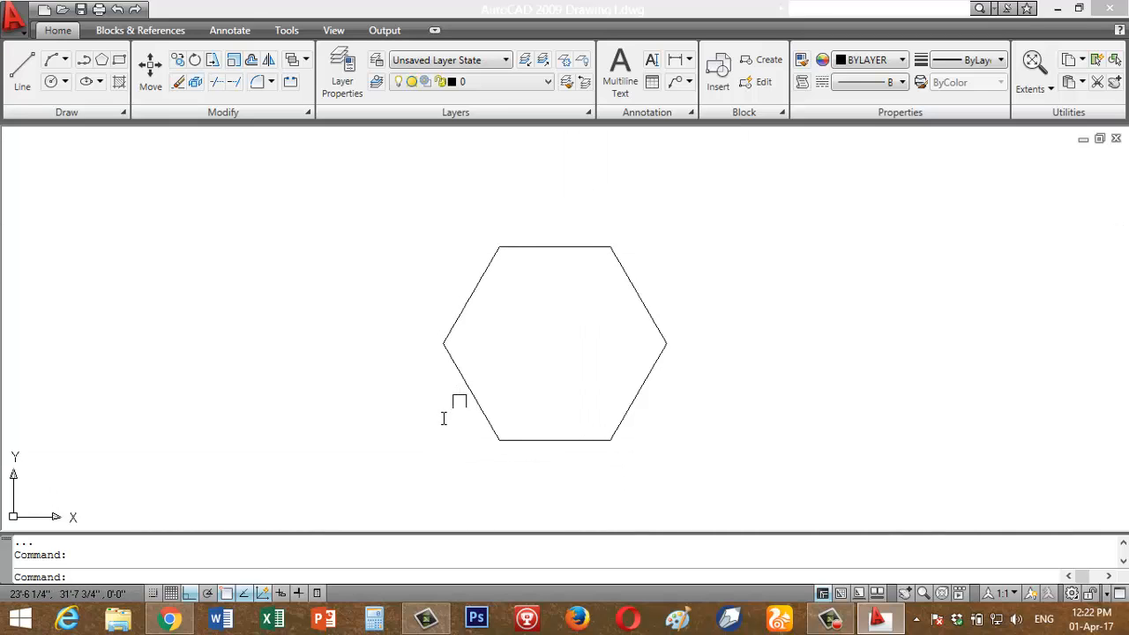
Step: Erase the hexagon
click(643, 390)
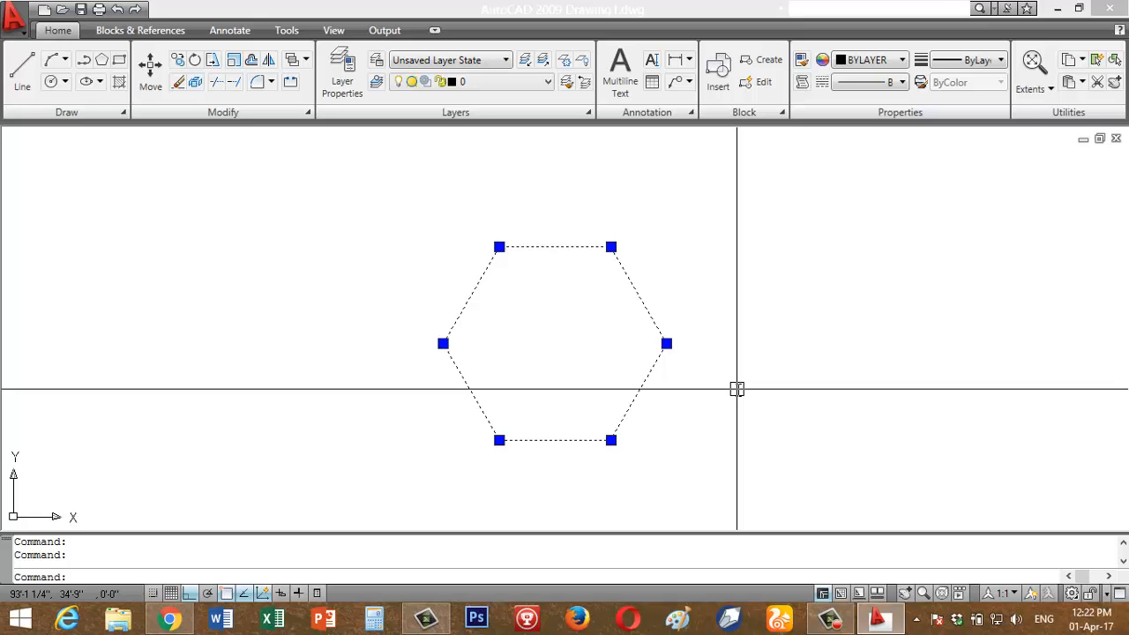
text(e)
key(Return)
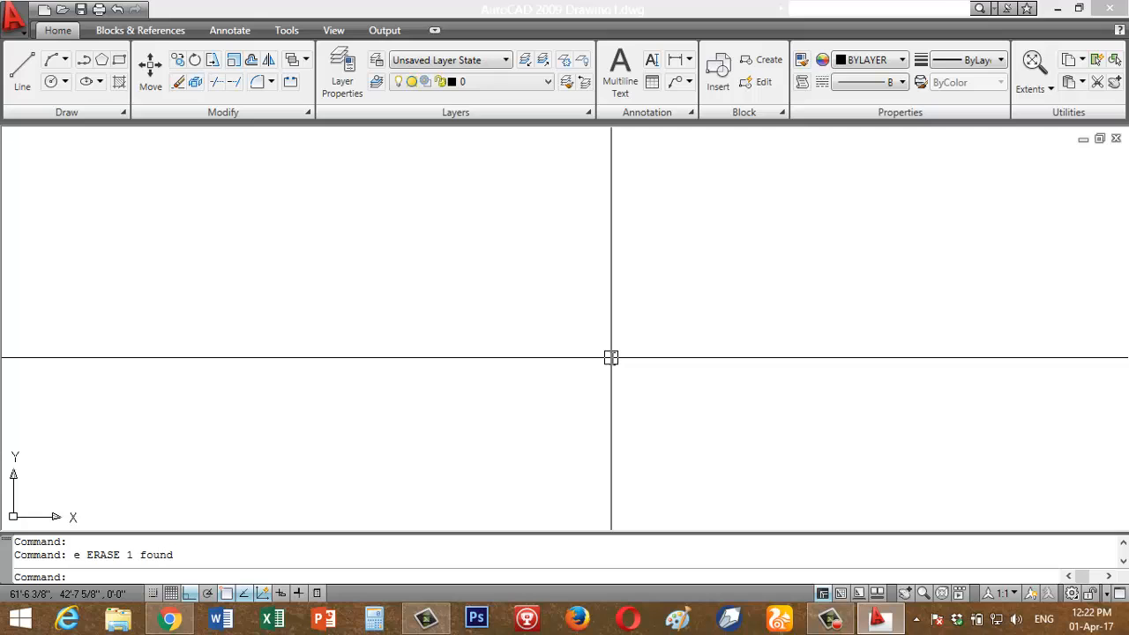
Step: Draw an eight-sided polygon inscribed in a circle, centred in the middle of the drawing area
text(pol)
key(Return)
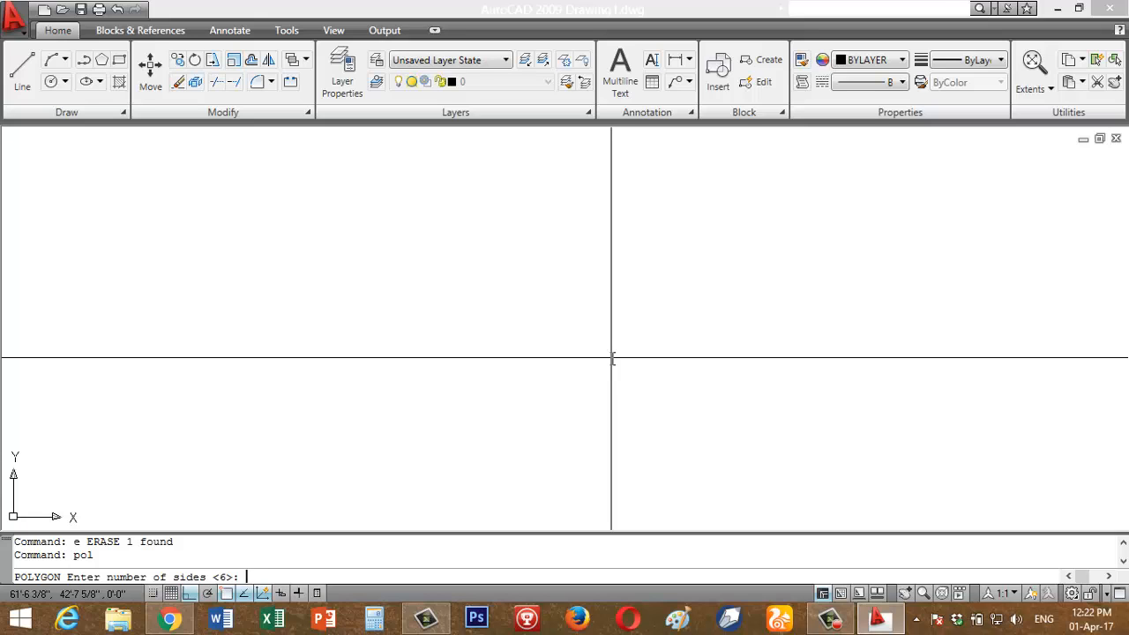
key(Return)
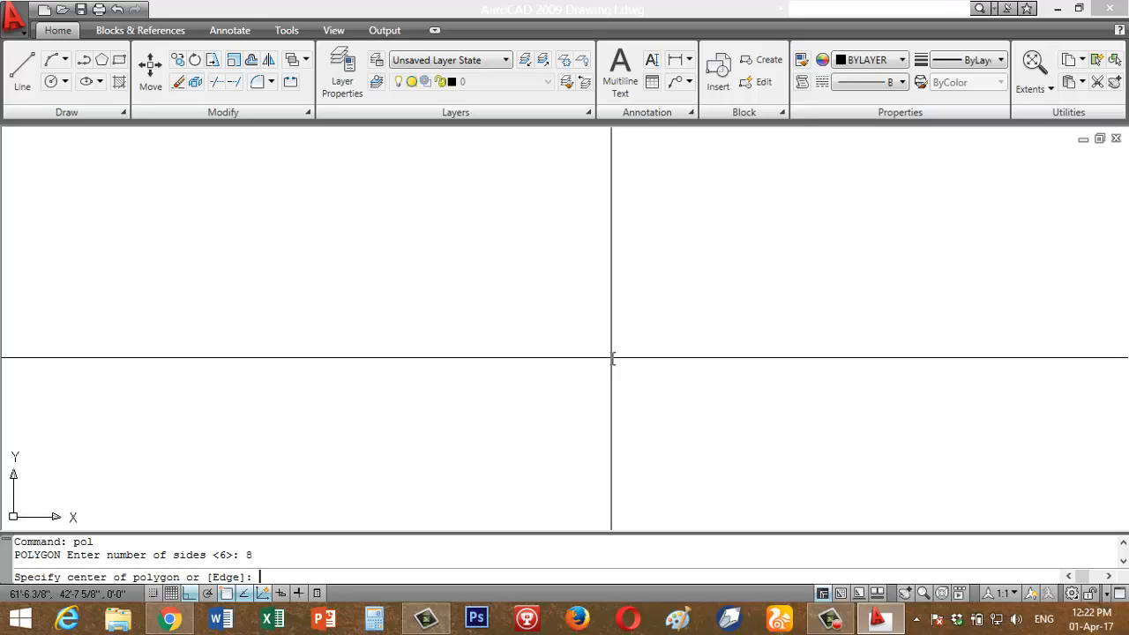
click(557, 350)
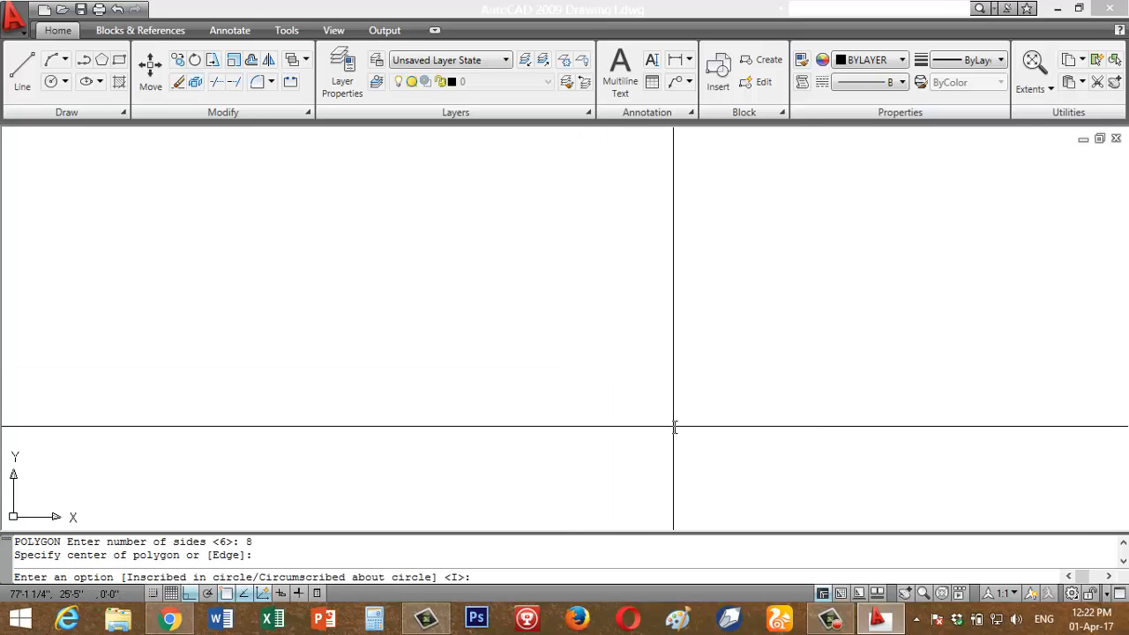
key(Return)
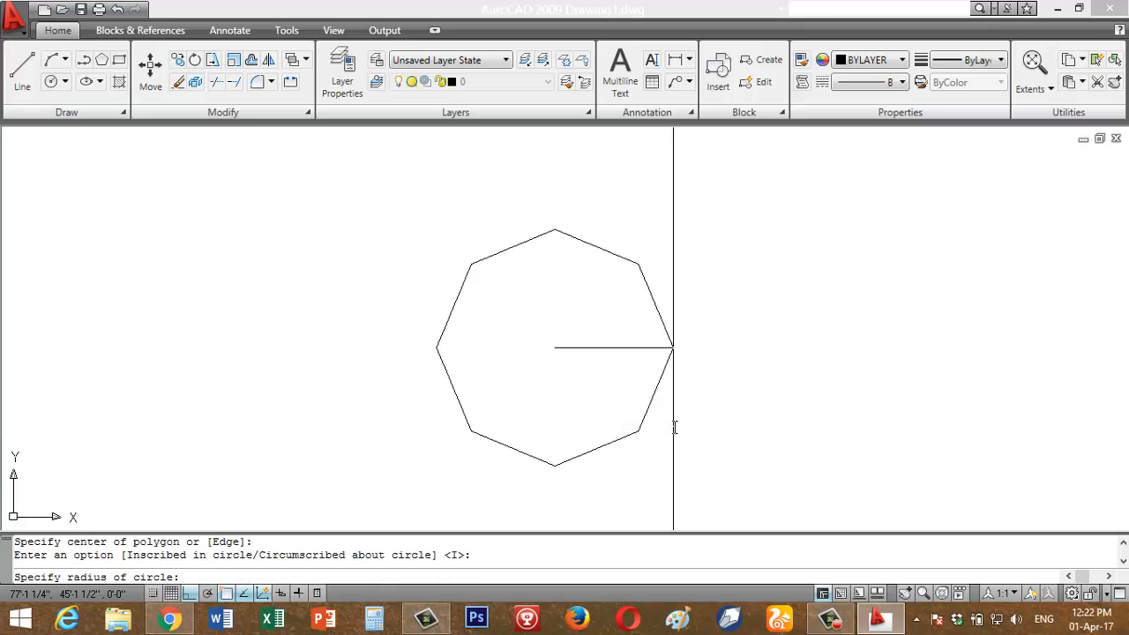
click(660, 372)
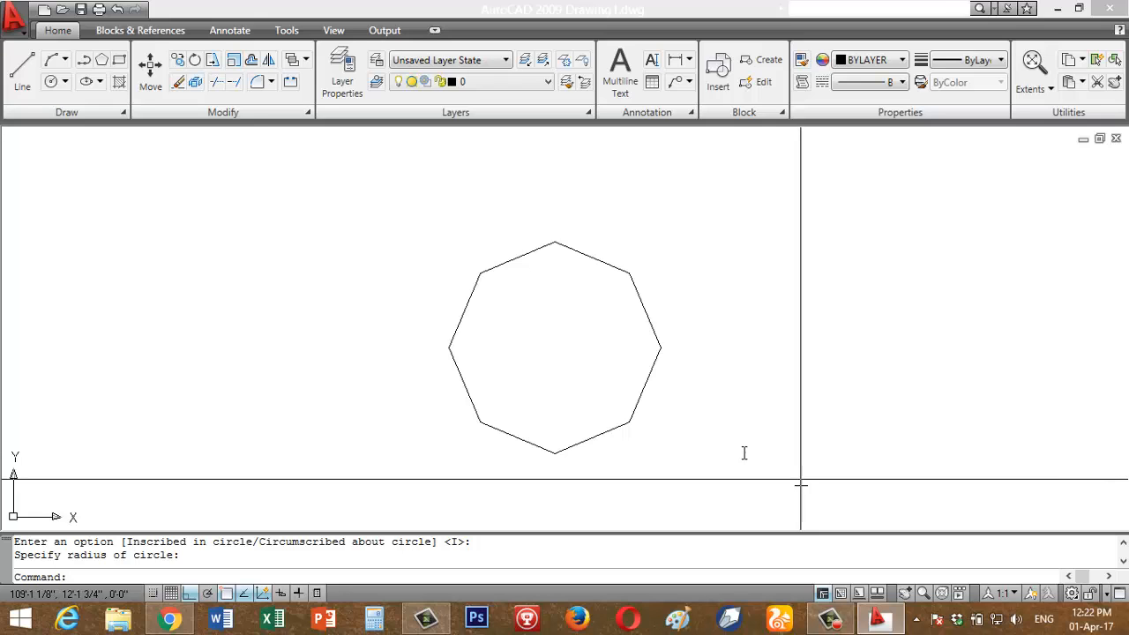
Step: Try selecting the octagon several times with selection windows over its edges, and clear the selection
click(703, 428)
click(615, 357)
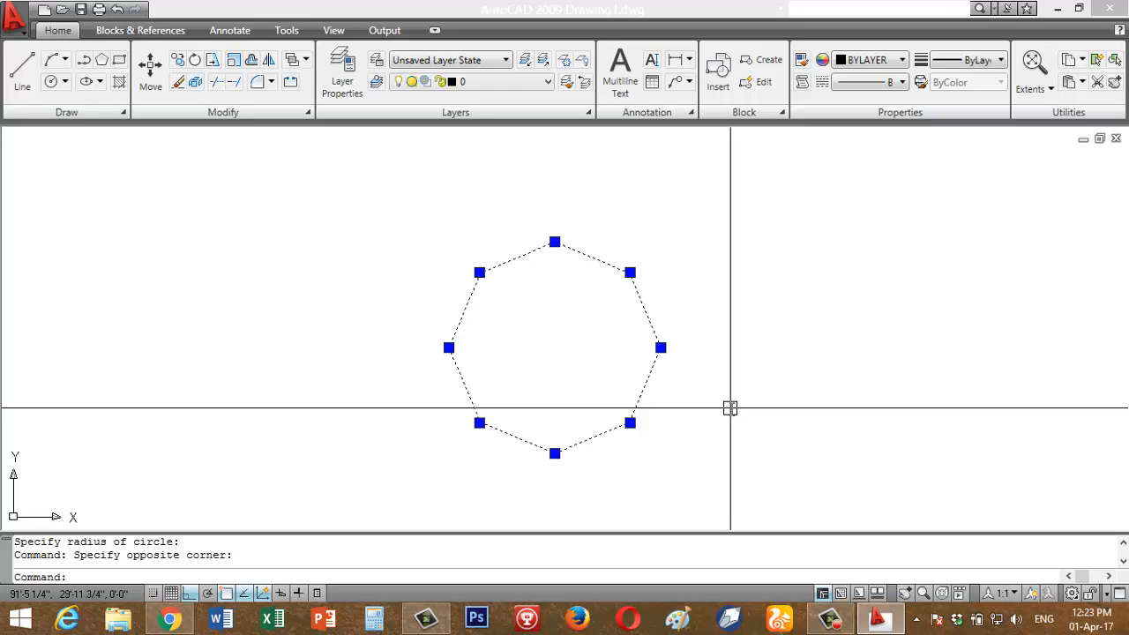
click(710, 320)
click(570, 371)
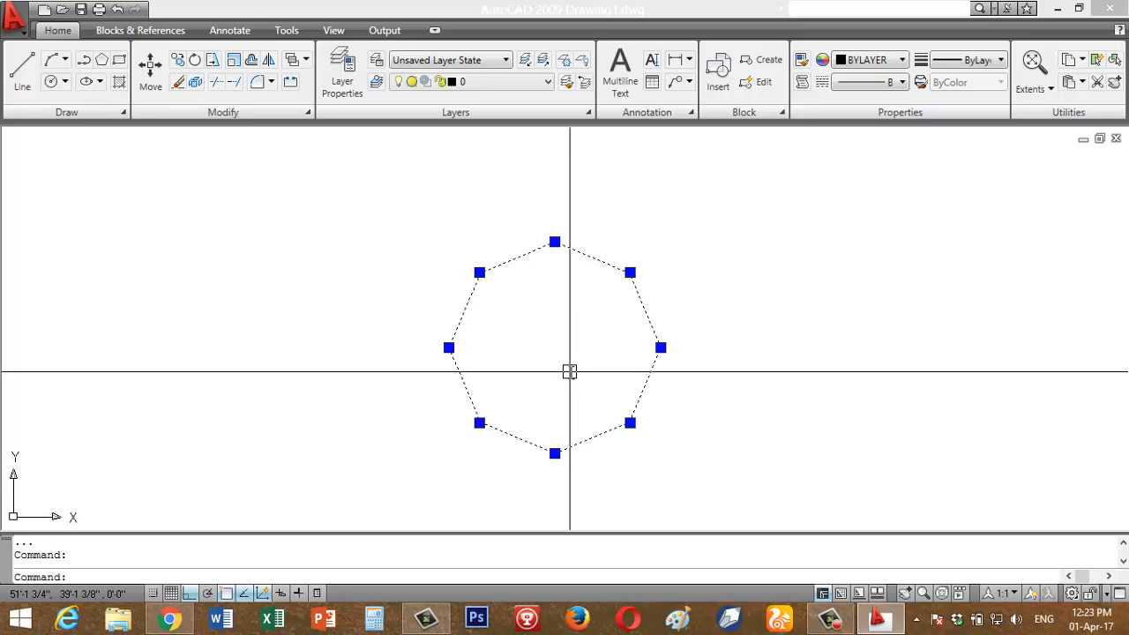
click(554, 327)
click(736, 454)
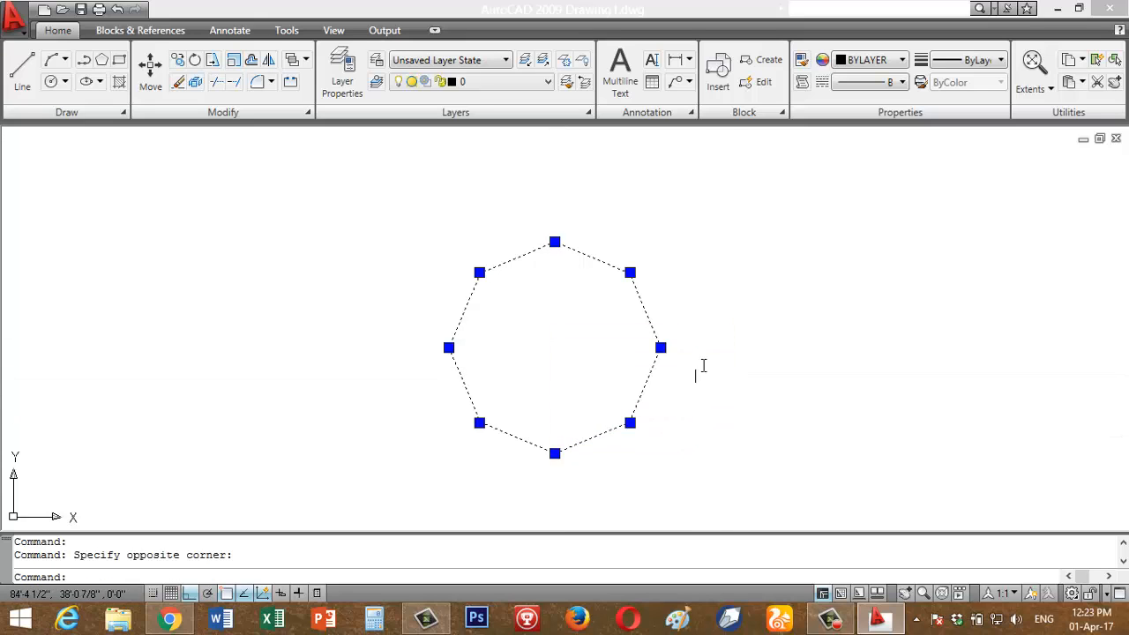
middle_drag(549, 330, 450, 320)
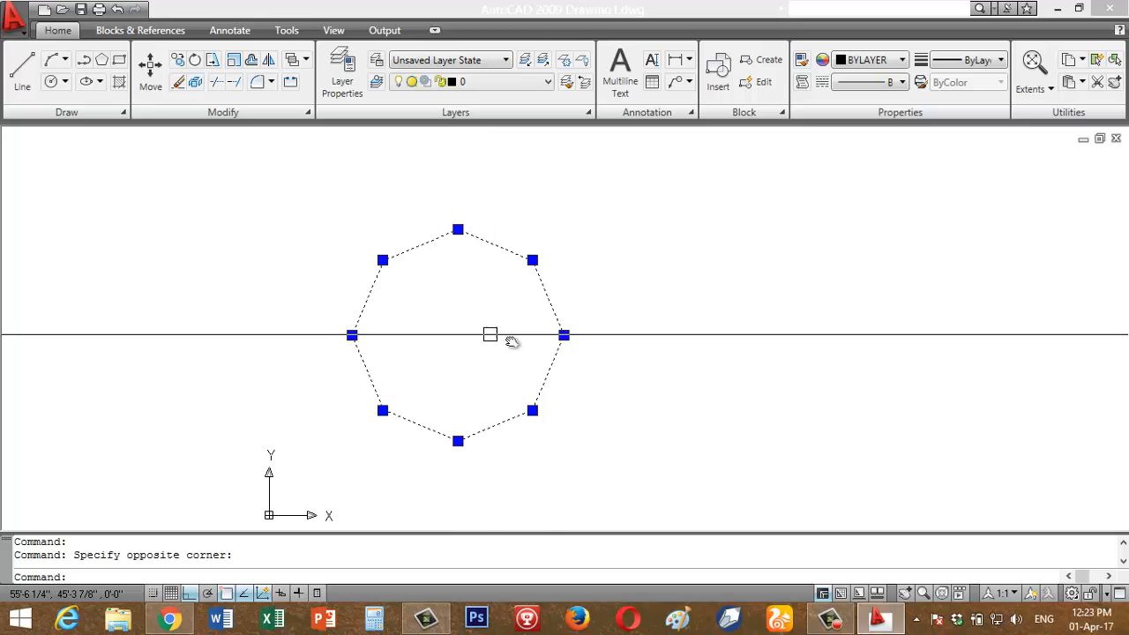
key(Escape)
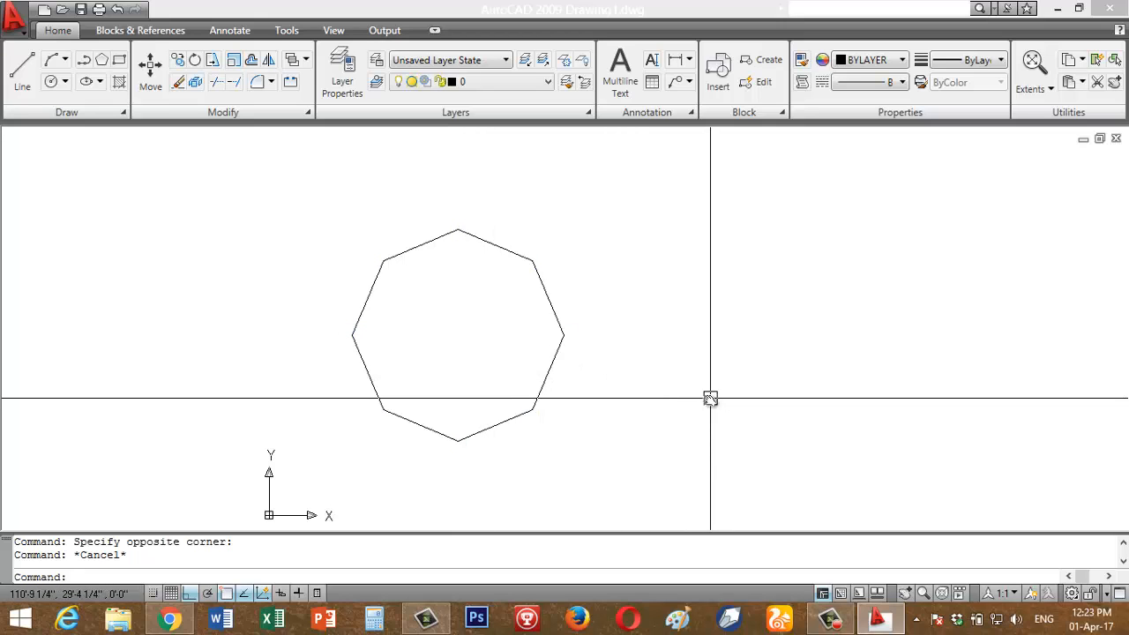
Step: Draw a seven-sided polygon inscribed in a circle, slightly smaller than the octagon and to its right
text(pol)
key(Return)
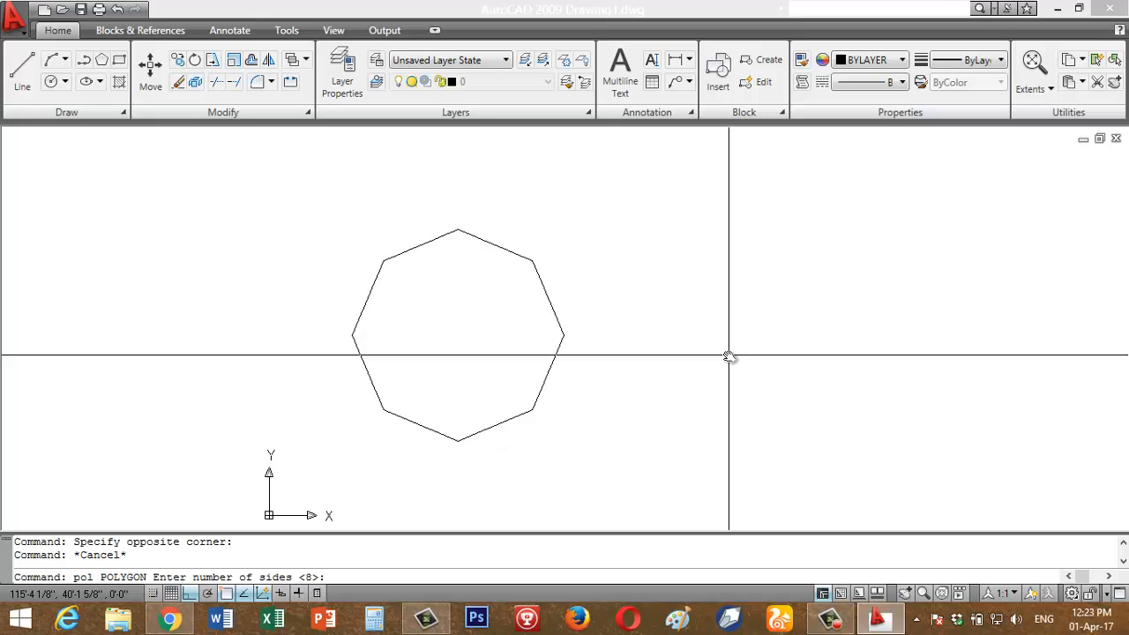
key(Return)
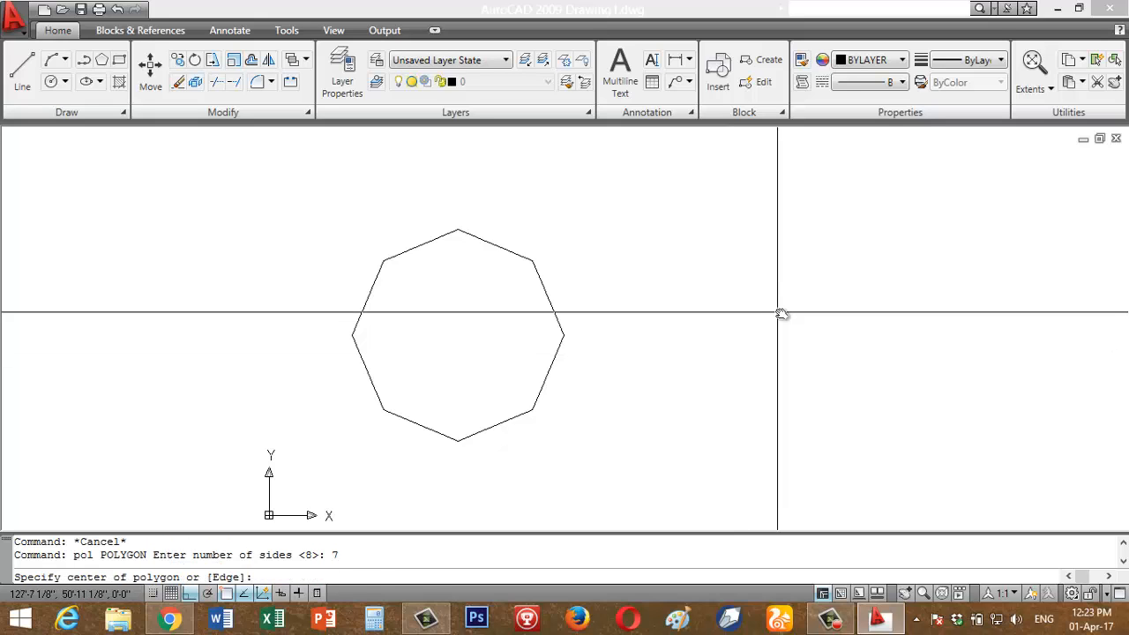
click(784, 312)
key(Return)
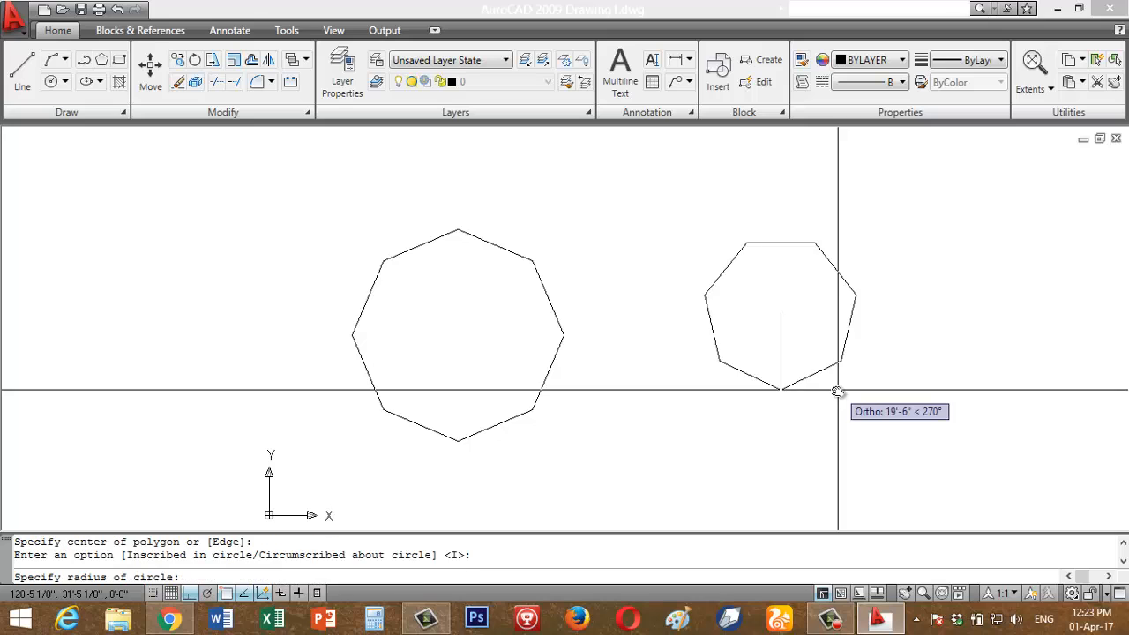
click(872, 398)
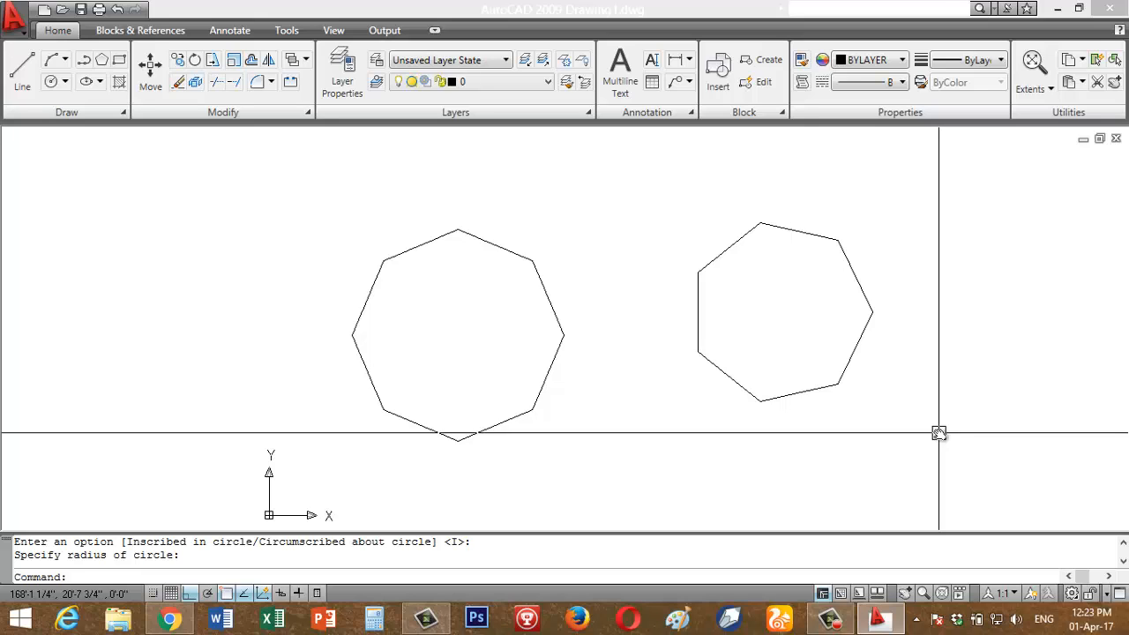
Step: Draw a small rectangle, slightly wider than tall, by two opposite corners to the right of the heptagon
mouse_move(939, 432)
middle_down()
mouse_move(713, 352)
mouse_move(562, 340)
middle_up()
text(r)
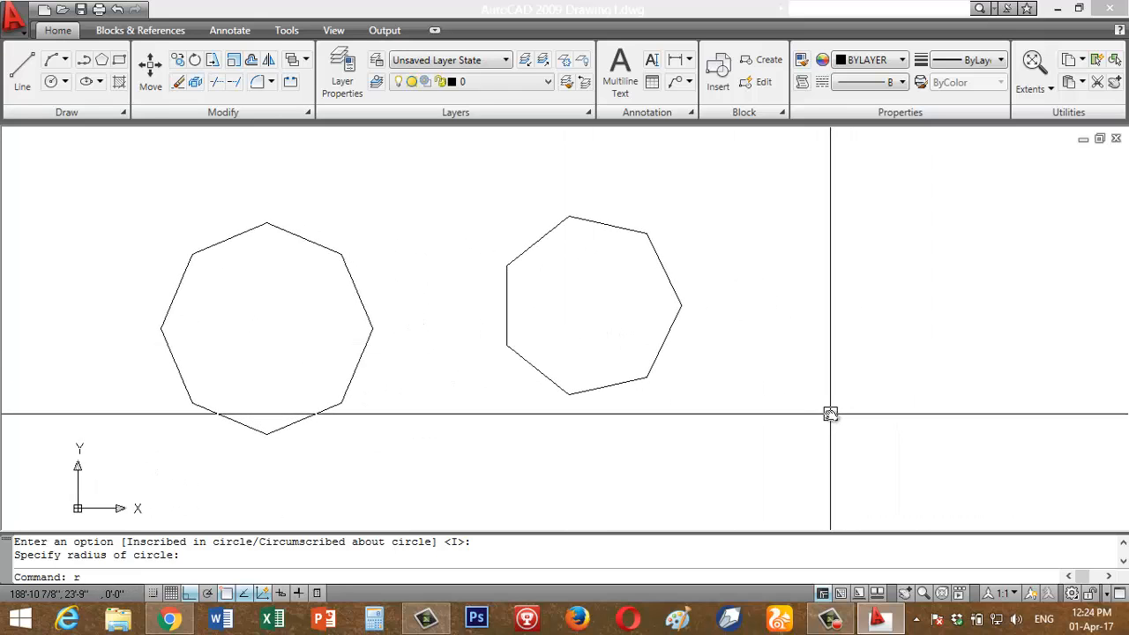
text(ec)
key(Return)
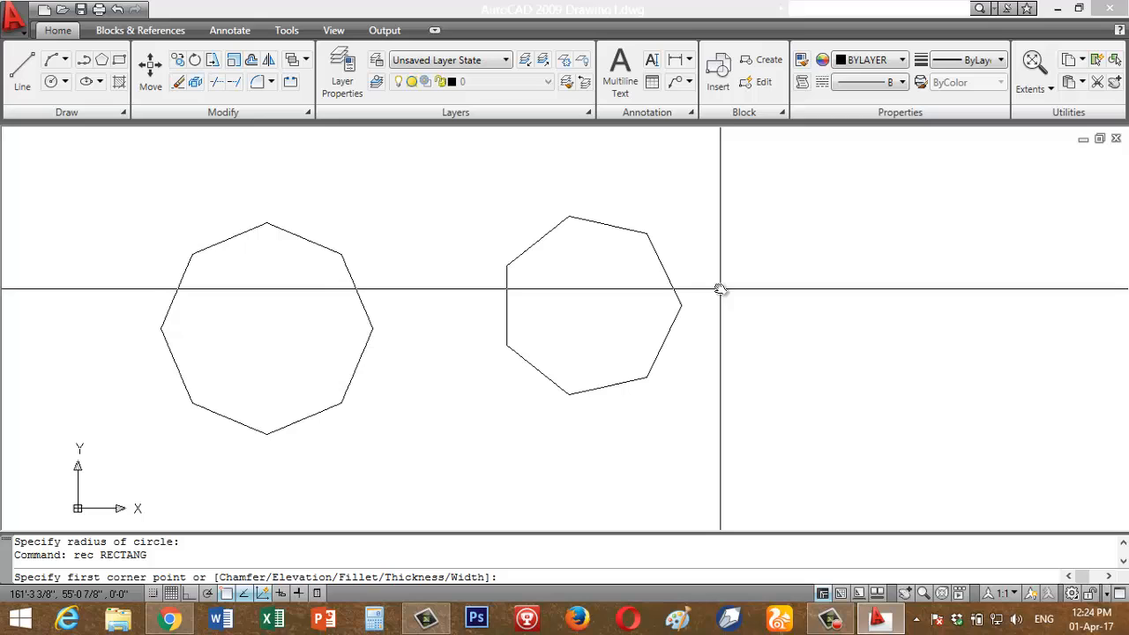
click(788, 272)
click(897, 370)
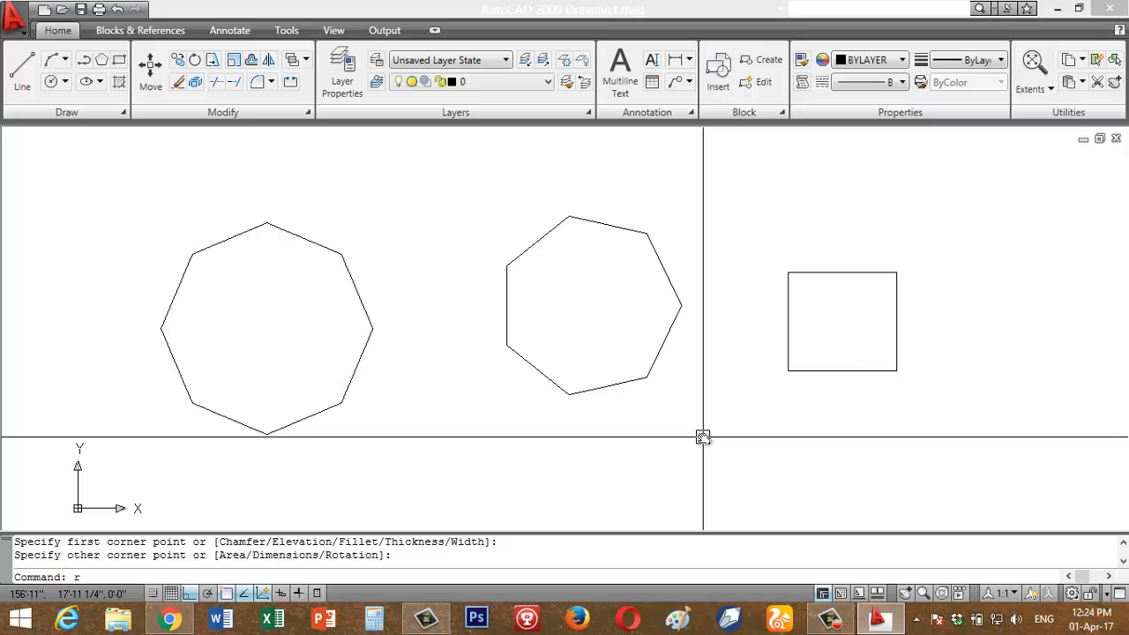
Step: Rotate the rectangle freehand by about 42° counterclockwise around its centre with Ortho turned off
text(o)
key(Return)
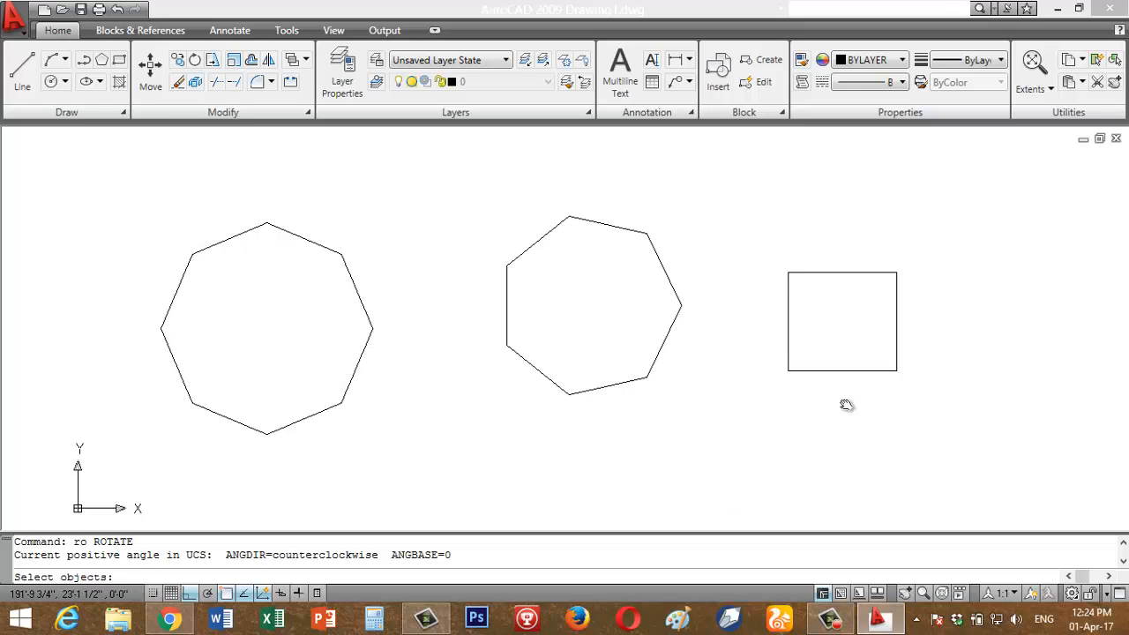
click(854, 368)
click(854, 369)
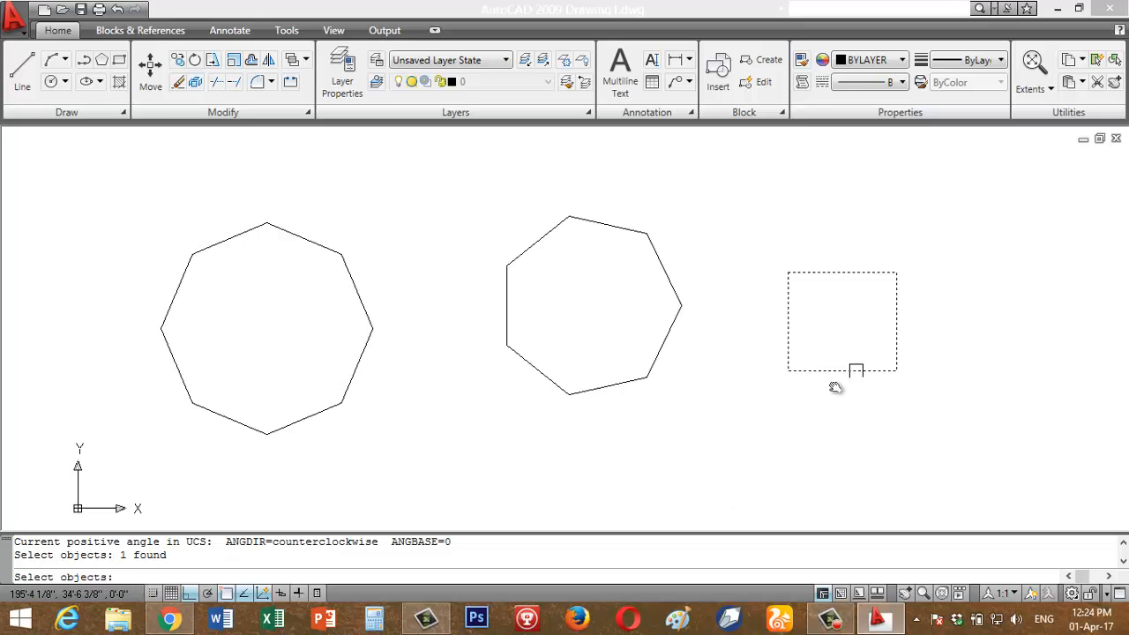
click(946, 225)
click(792, 399)
click(756, 240)
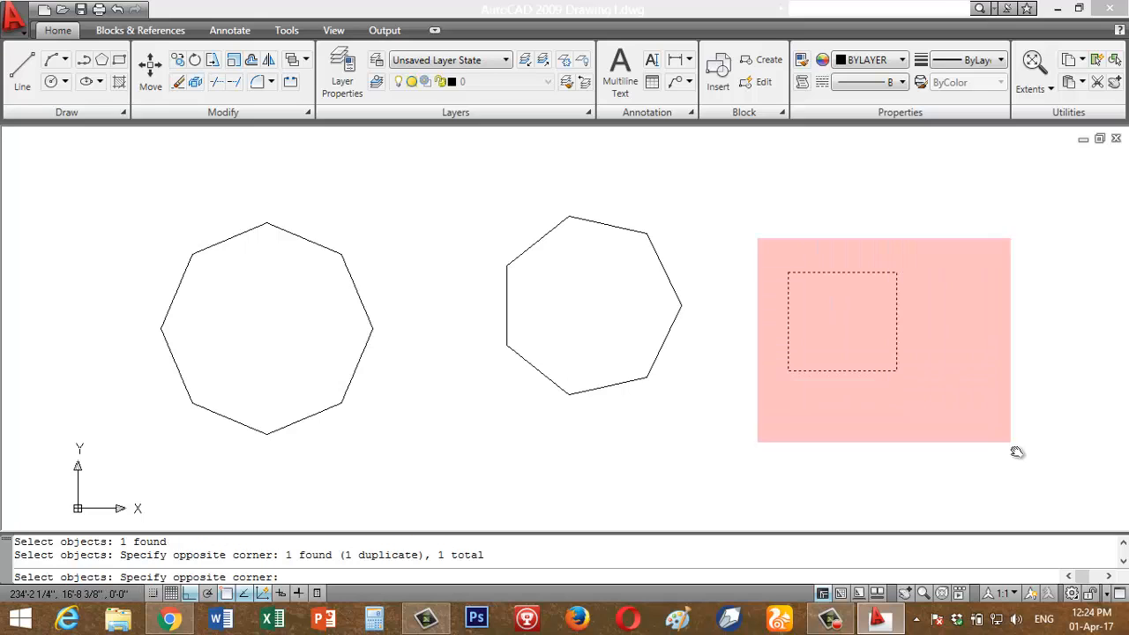
click(1013, 445)
click(896, 373)
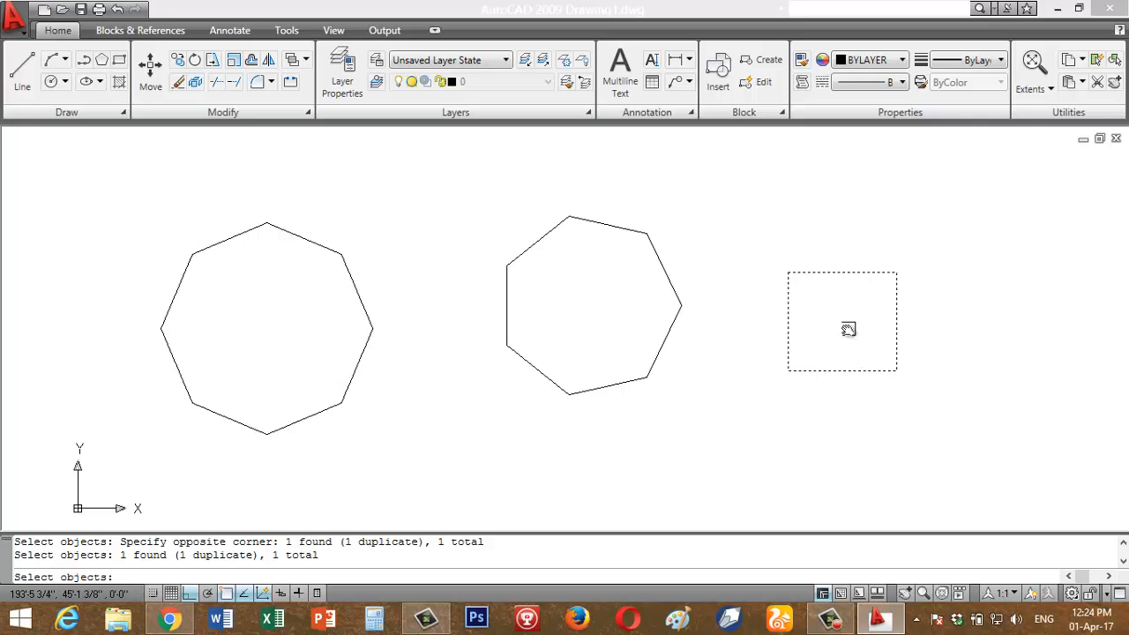
key(Return)
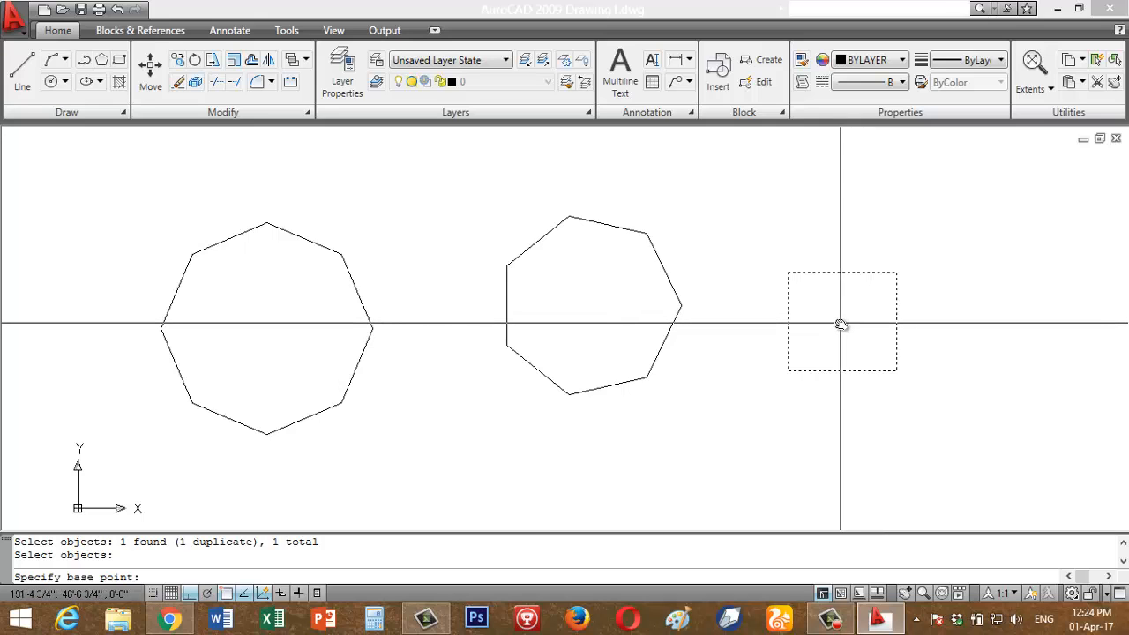
click(839, 325)
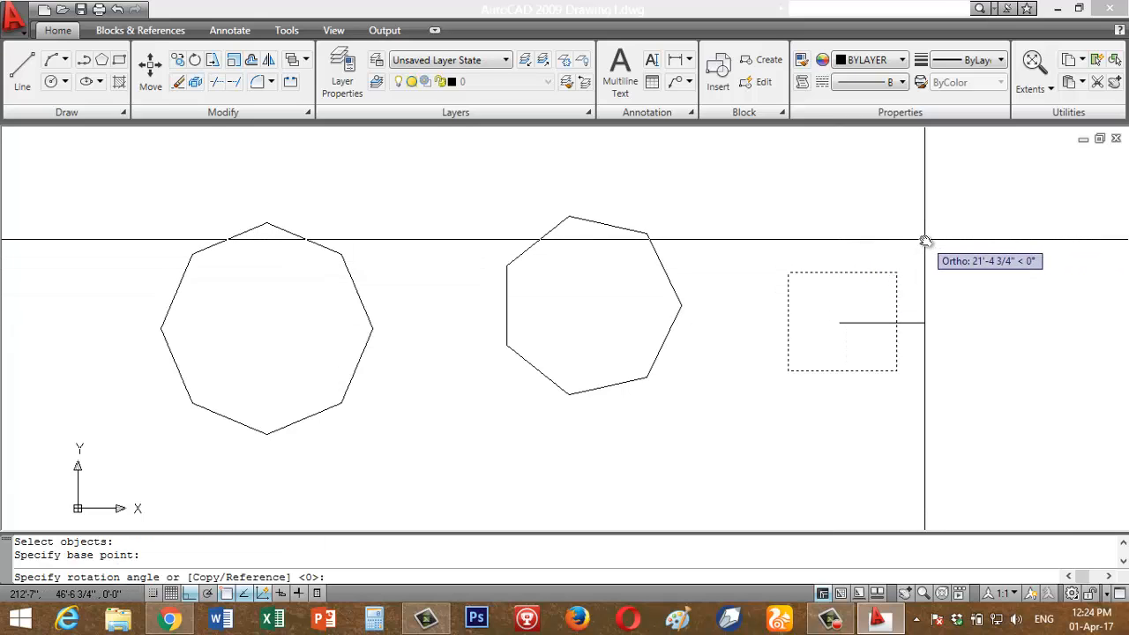
key(F8)
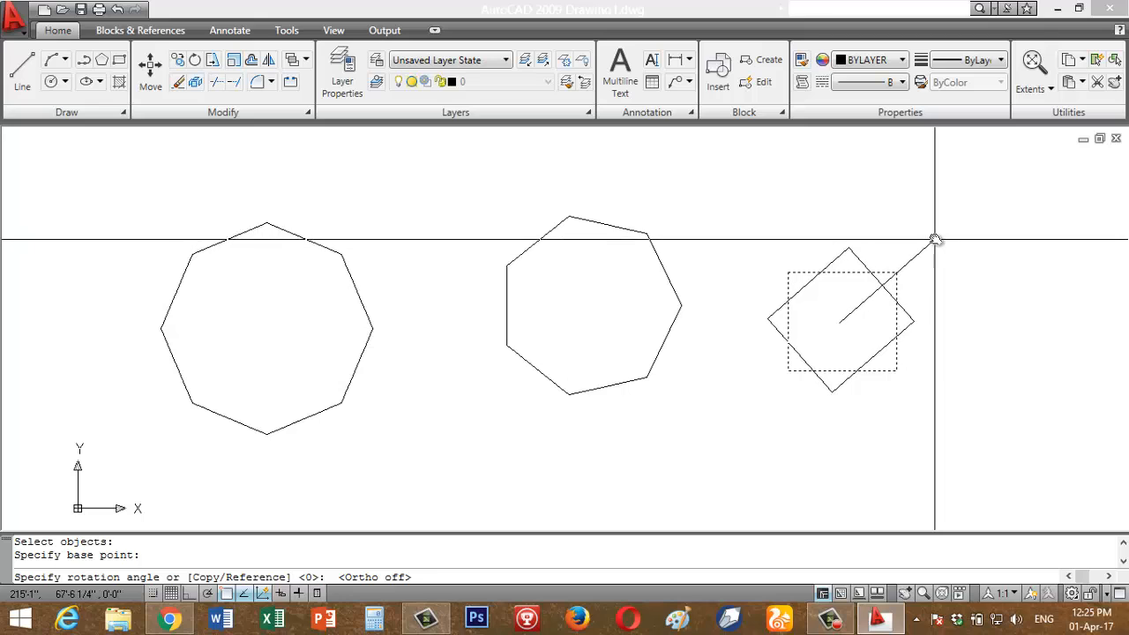
click(935, 238)
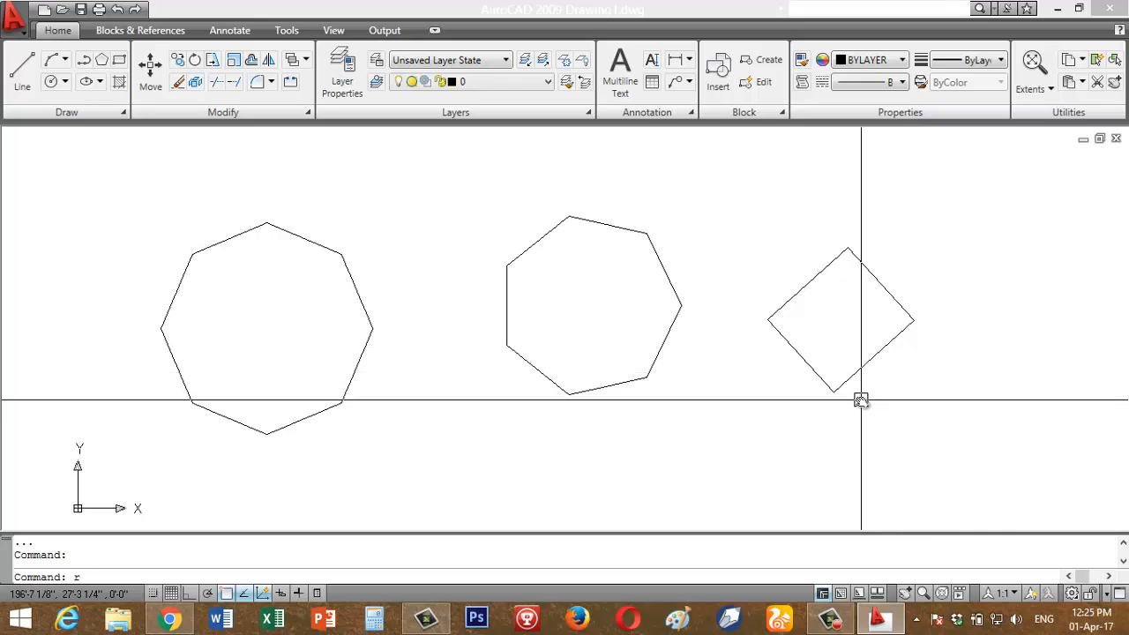
Step: Rotate the tilted rectangle freehand around a base point near its centre until its sides stand nearly vertical and horizontal
text(ro)
key(Return)
click(937, 279)
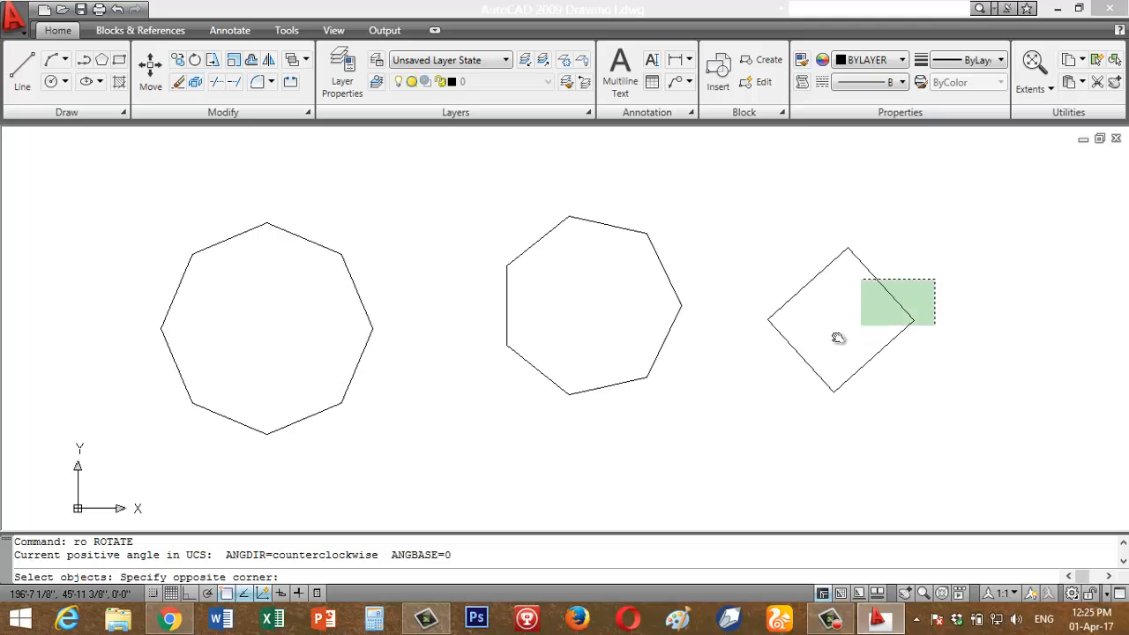
click(836, 337)
key(Return)
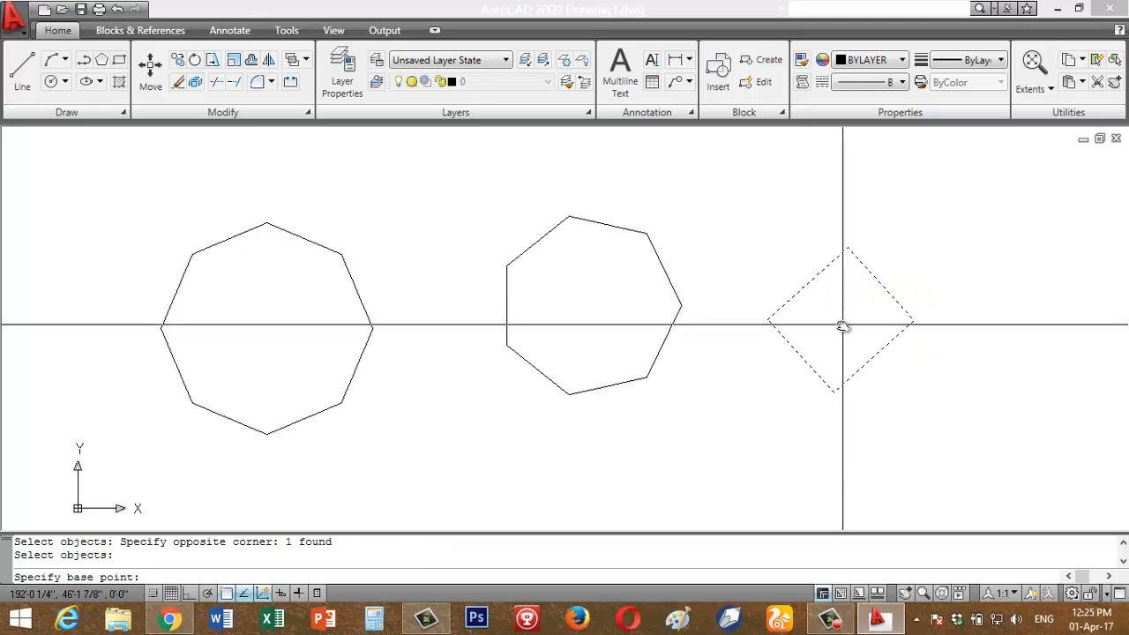
click(839, 319)
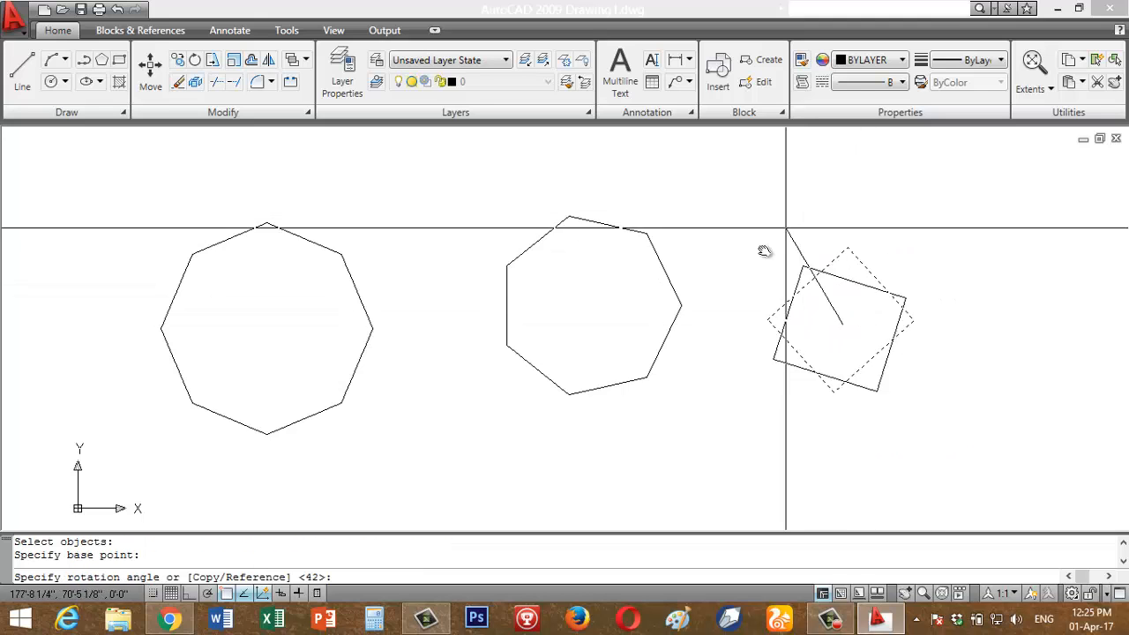
click(765, 395)
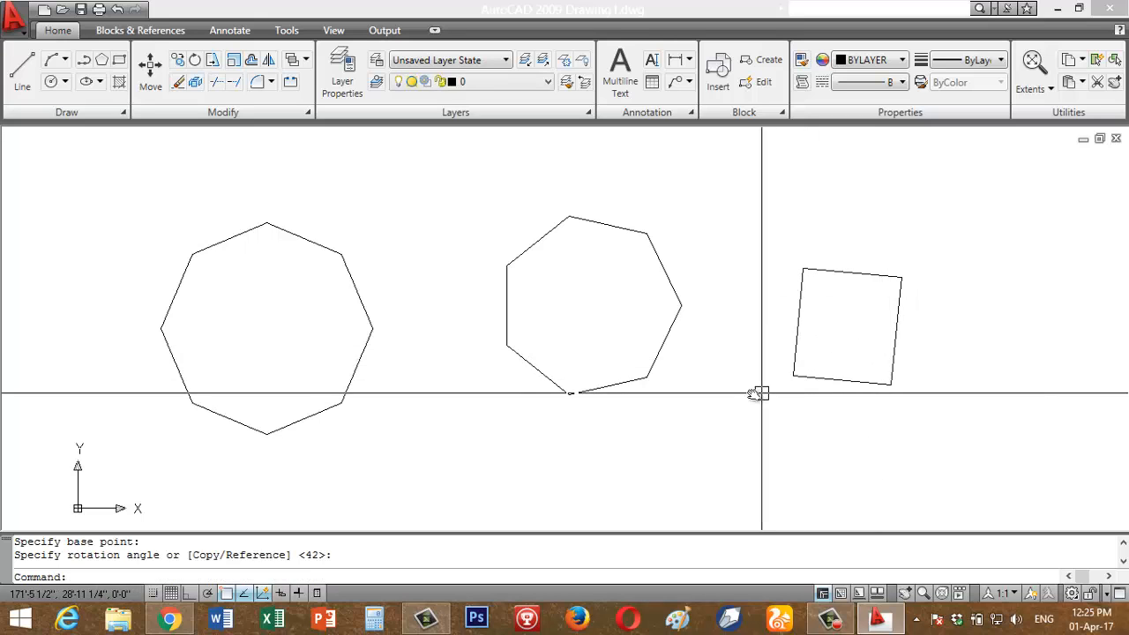
click(733, 178)
click(772, 432)
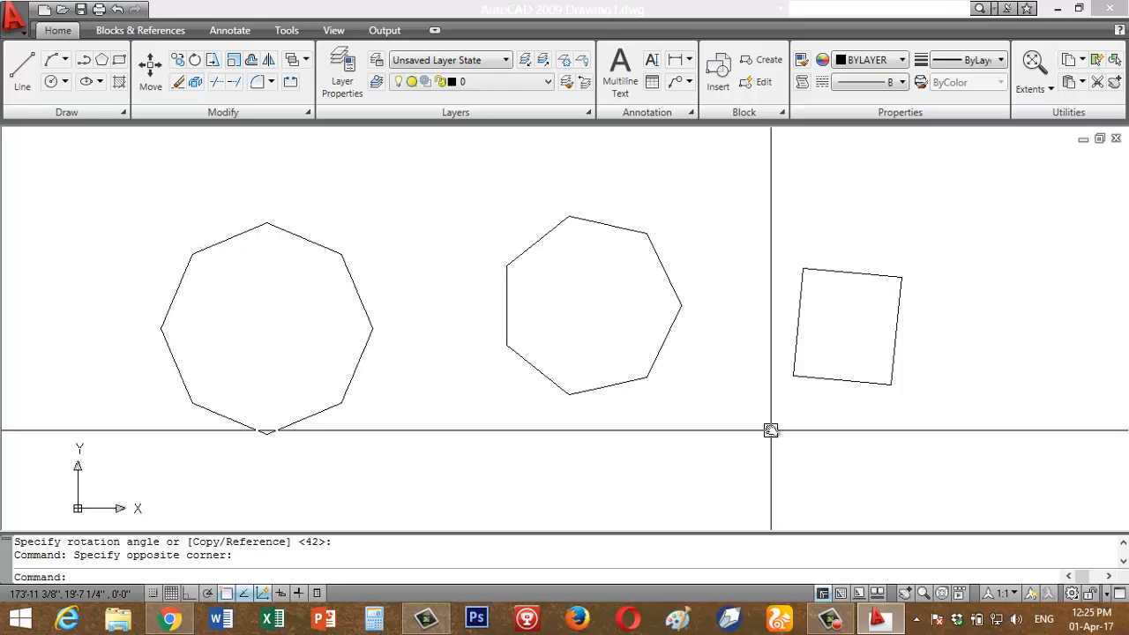
click(719, 181)
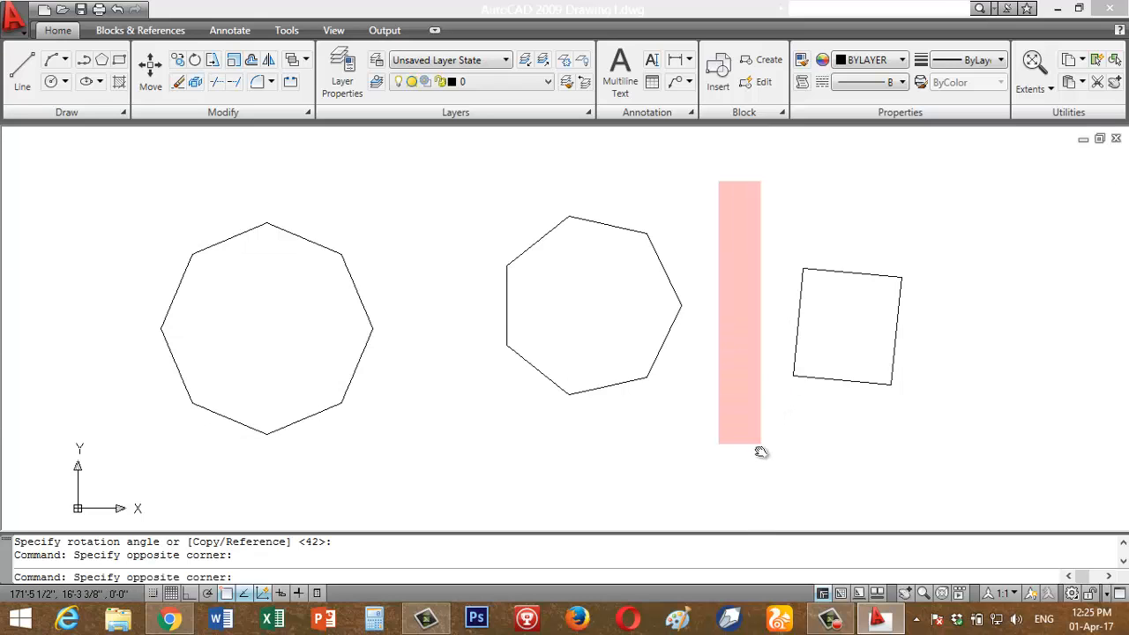
click(759, 450)
click(773, 466)
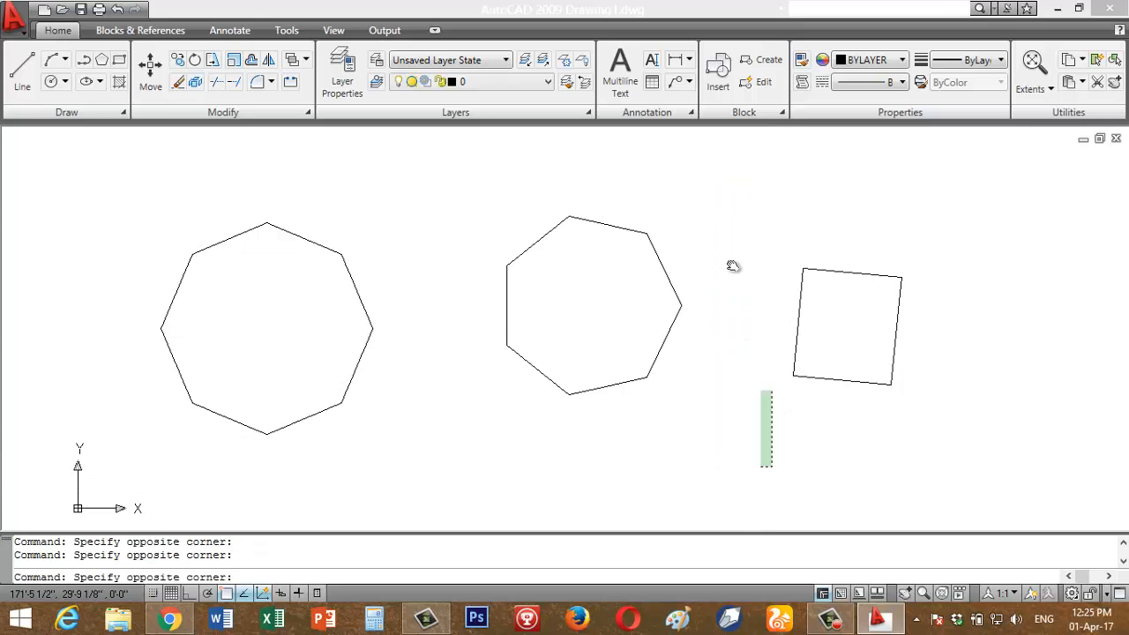
click(744, 169)
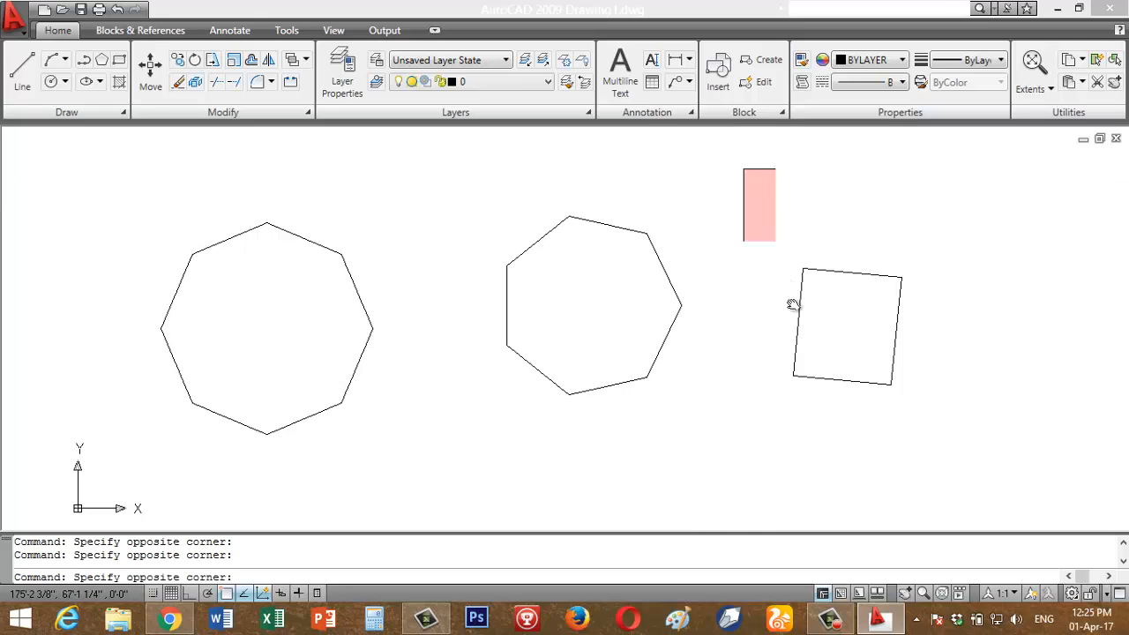
click(764, 462)
click(763, 465)
click(731, 172)
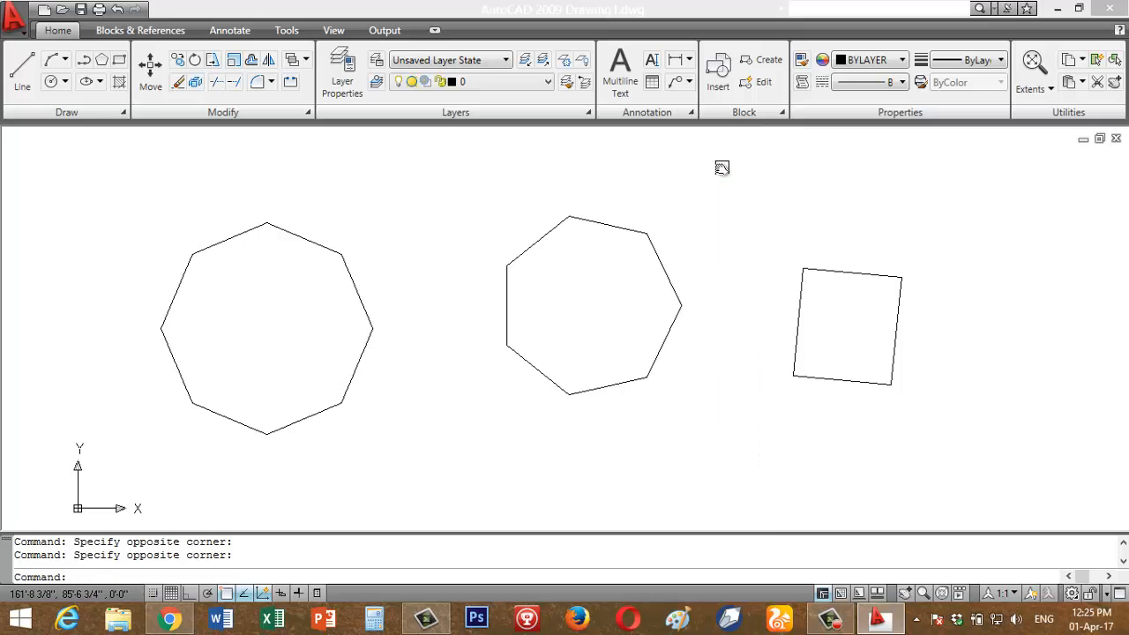